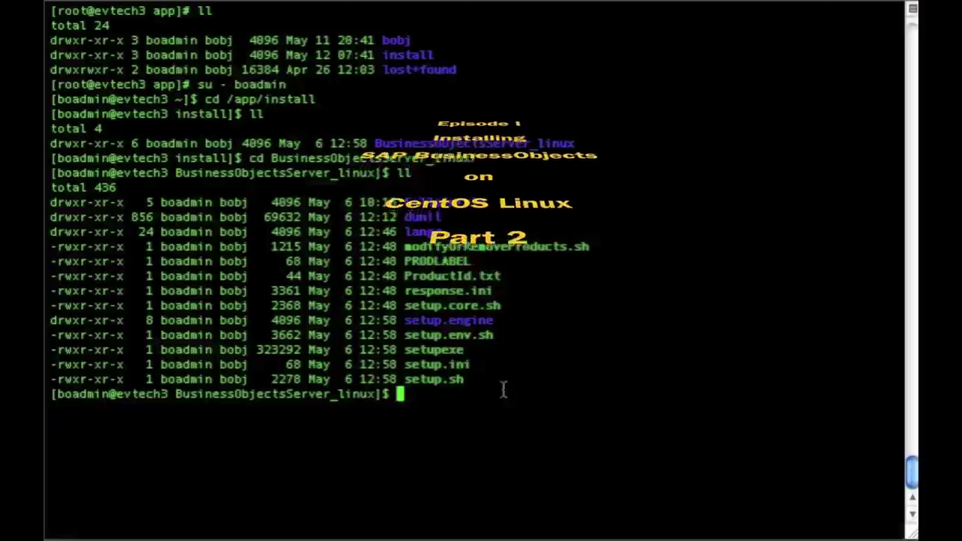
- Launch the BusinessObjects installer with ./setup.sh InstallDir=/app/bobj
type("./setup.sh")
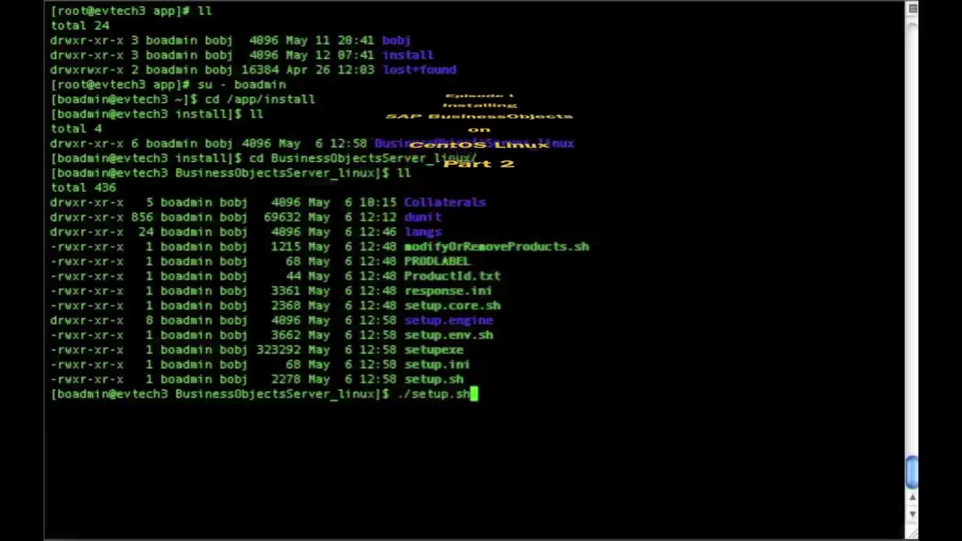
type(" InstallDi")
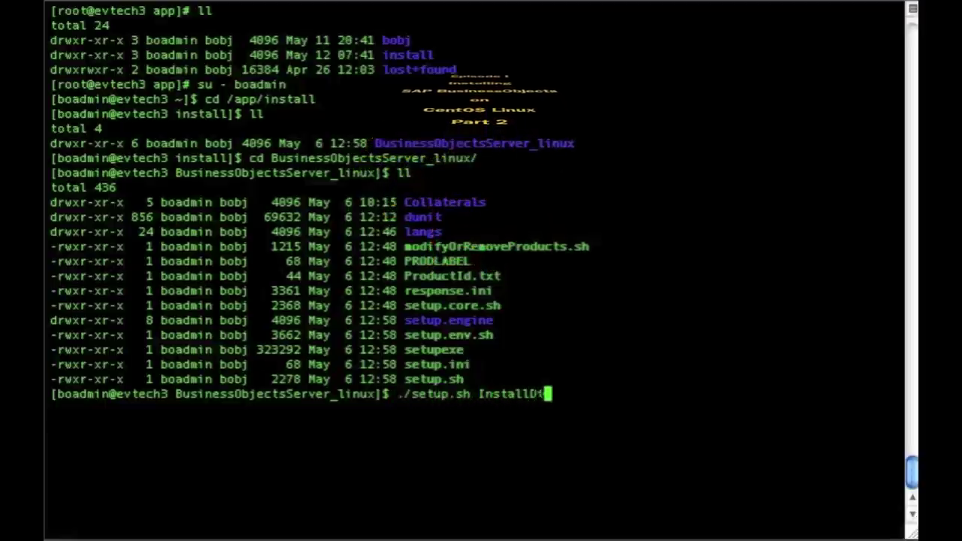
type("r=/app/")
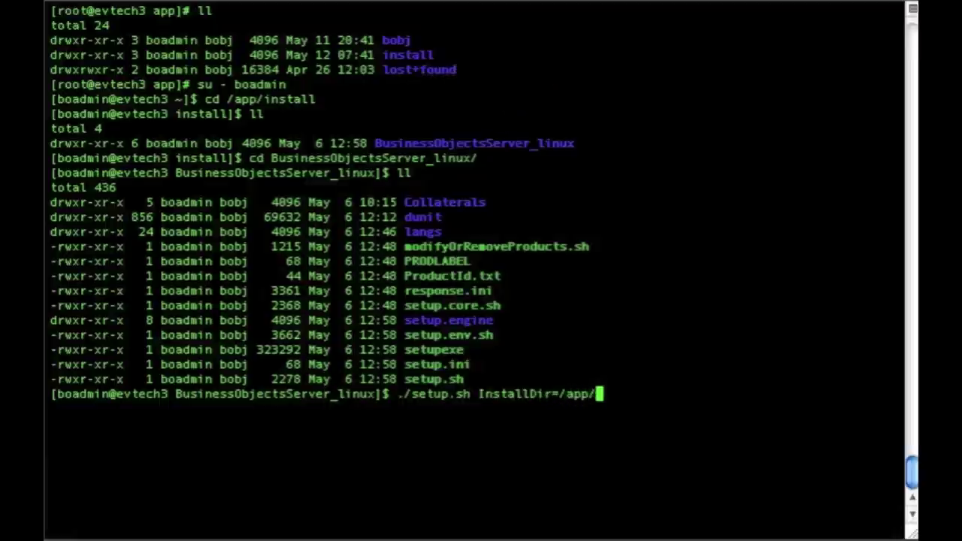
type("bobj")
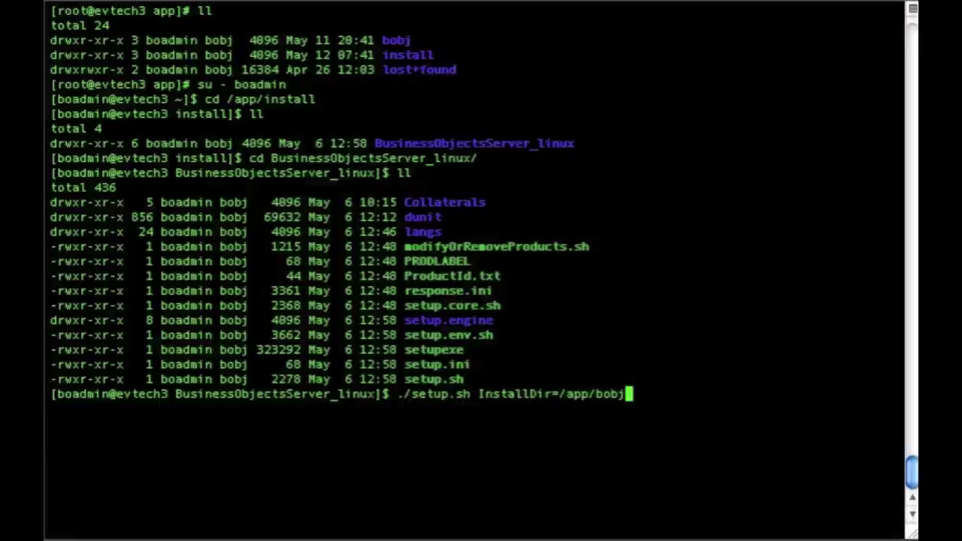
key("Return")
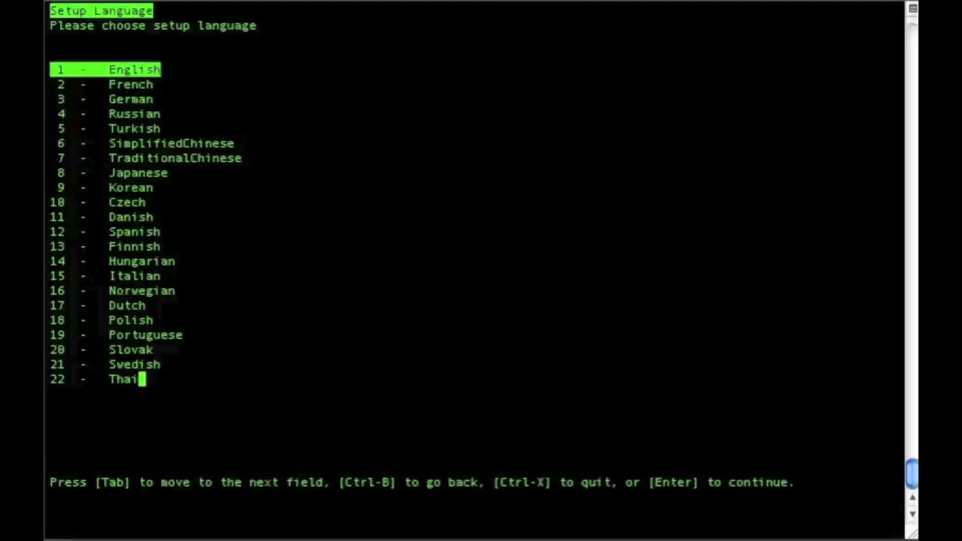
- Choose English as the setup language and accept /app/bobj as the destination folder
key("Down")
key("Down")
key("Down")
key("Down")
key("Down")
key("Down")
key("Down")
key("Down")
key("Down")
key("Down")
key("Down")
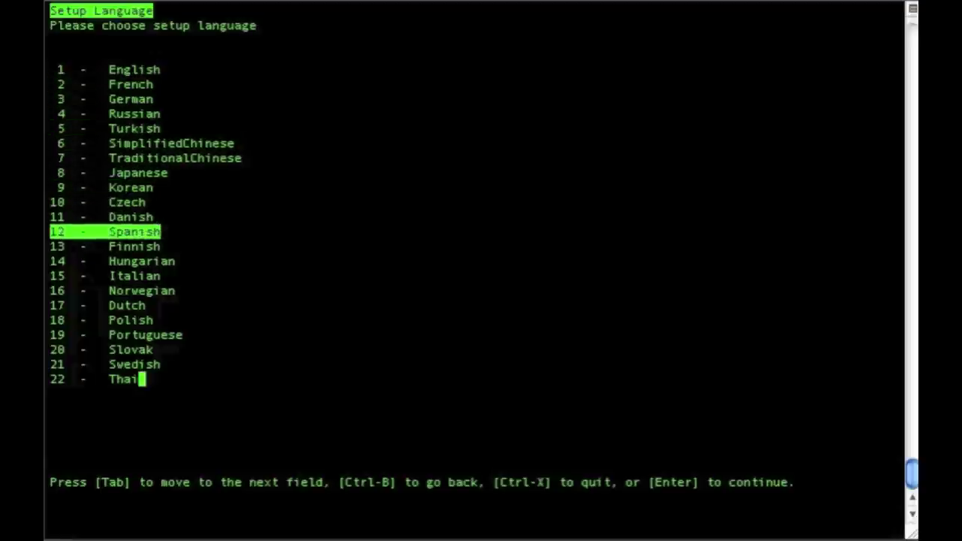
key("Down")
key("Down")
key("Up")
key("Up")
key("Up")
key("Up")
key("Up")
key("Up")
key("Up")
key("Up")
key("Up")
key("Up")
key("Up")
key("Up")
key("Up")
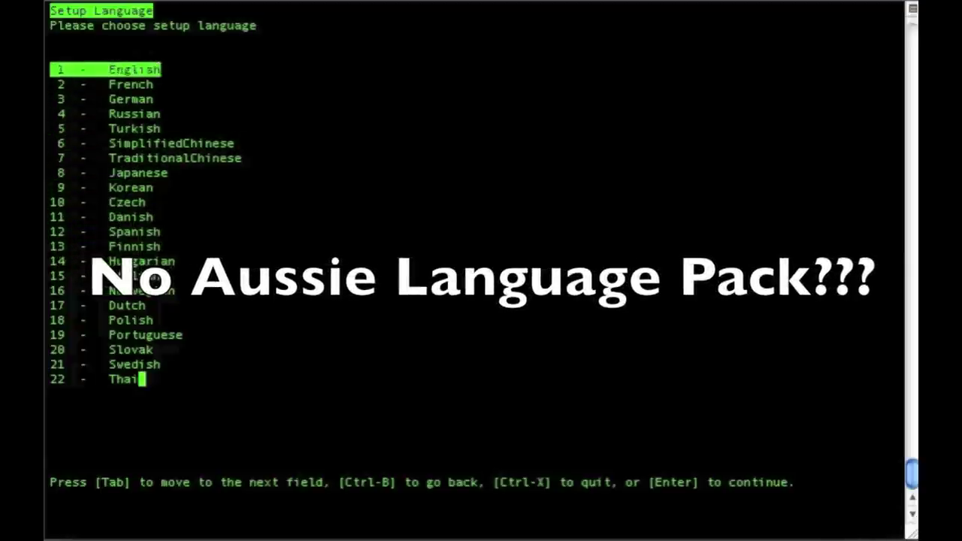
key("Up")
key("Down")
key("Down")
key("Up")
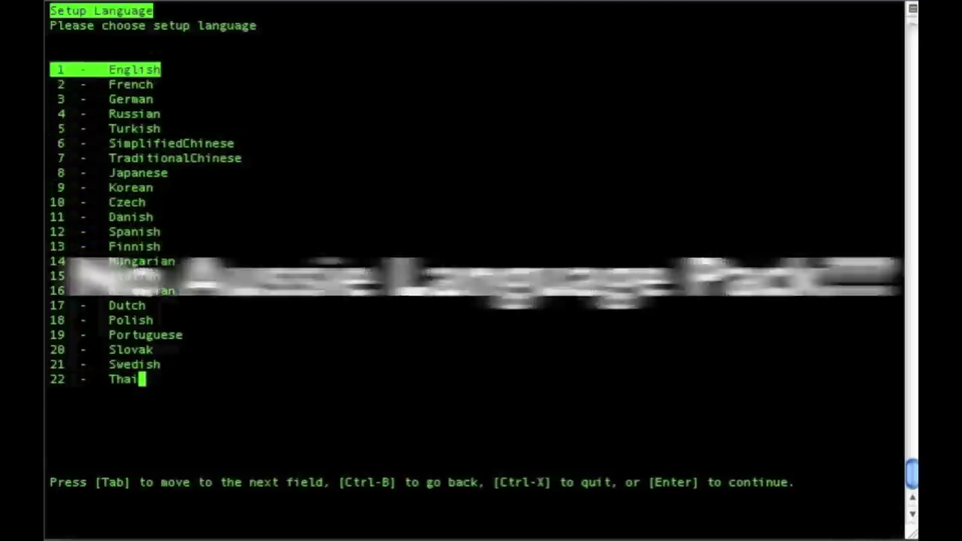
key("Return")
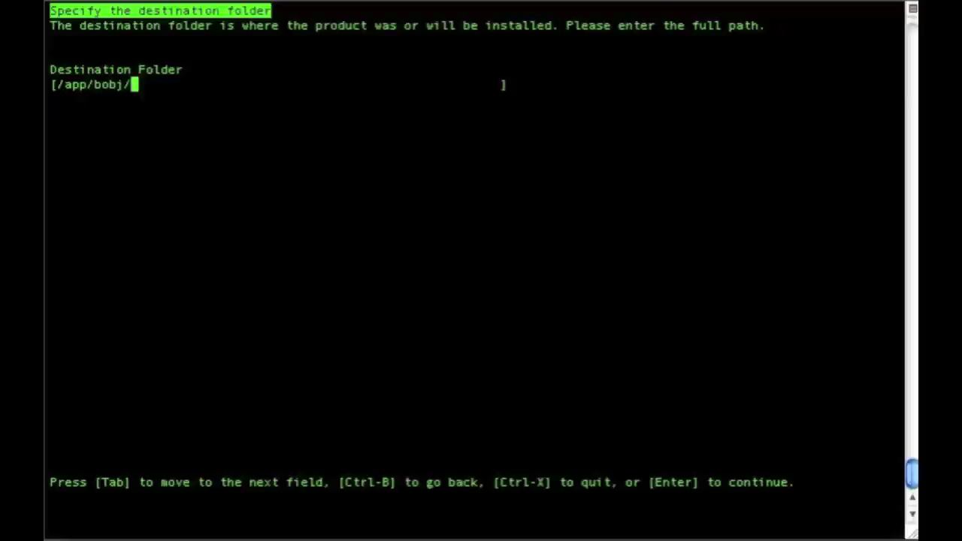
key("Return")
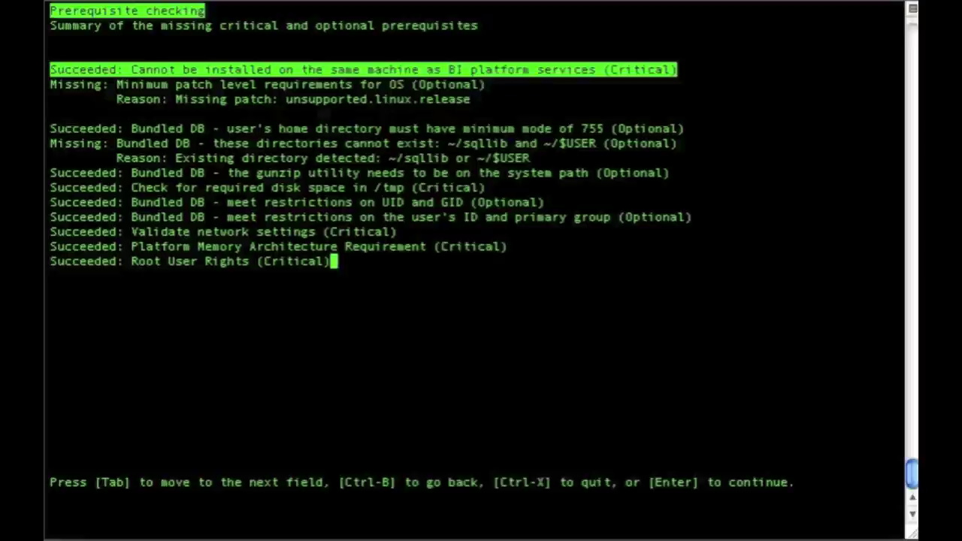
- Continue past the prerequisite summary, where all critical checks succeeded
key("Return")
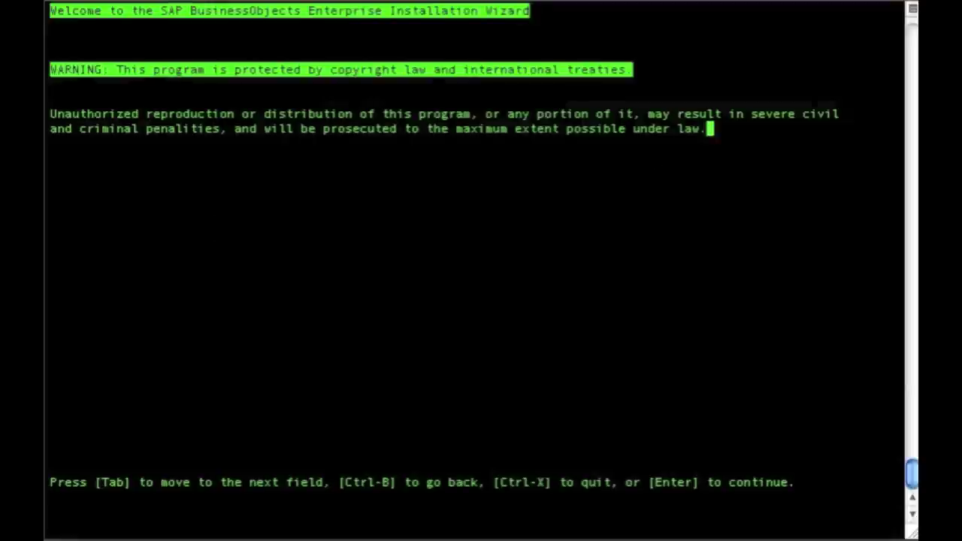
- Pass the welcome screen, accept the licence agreement, and keep only the English language pack
key("Return")
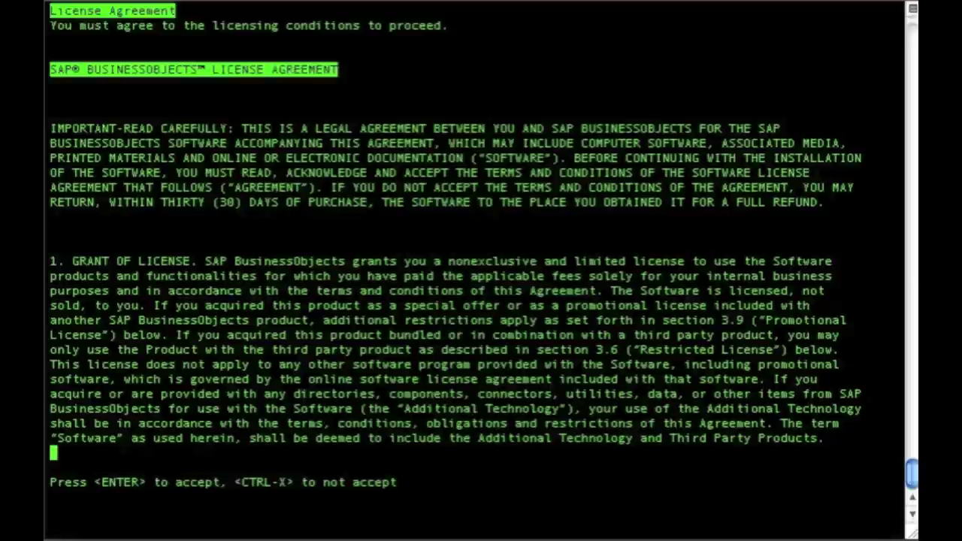
key("Return")
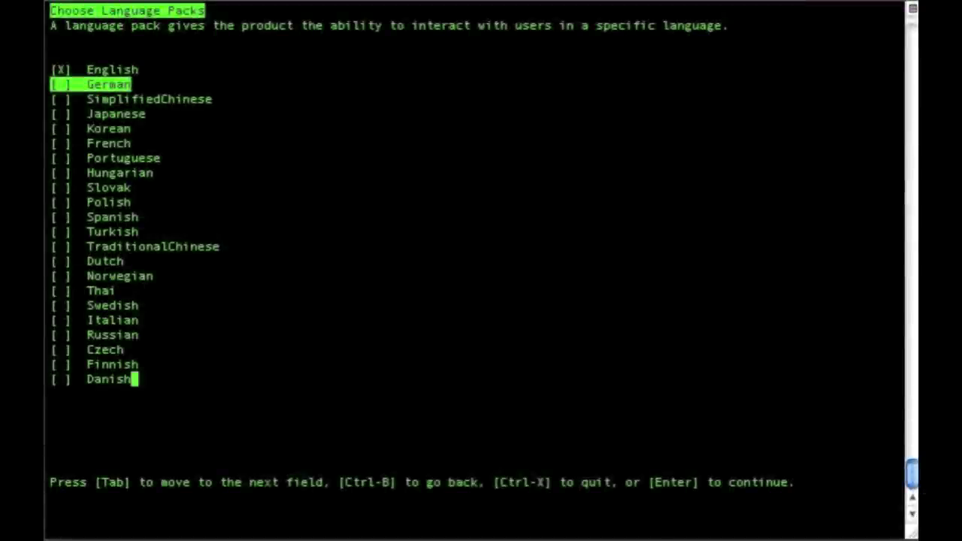
key("Down")
key("Down")
key("Down")
key("Down")
key("Down")
key("Down")
key("Down")
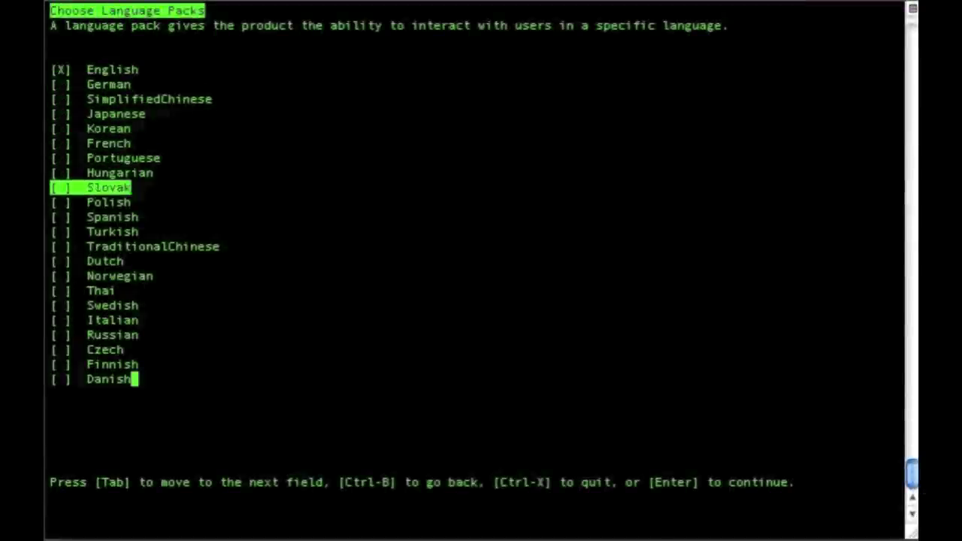
key("Down")
key("Down")
key("Down")
key("Down")
key("Up")
key("Up")
key("Up")
key("Up")
key("Up")
key("Up")
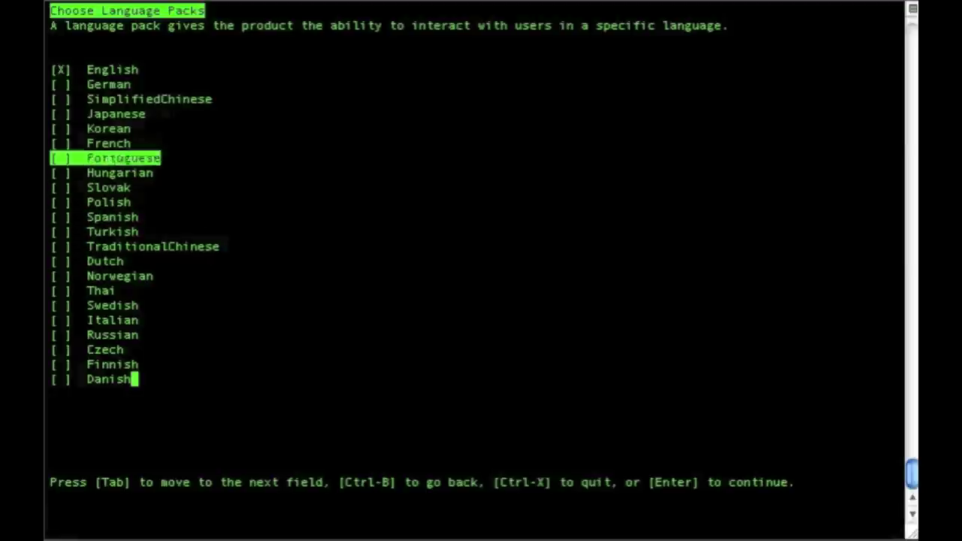
key("Up")
key("Up")
key("Up")
key("Up")
key("Up")
key("Up")
key("Down")
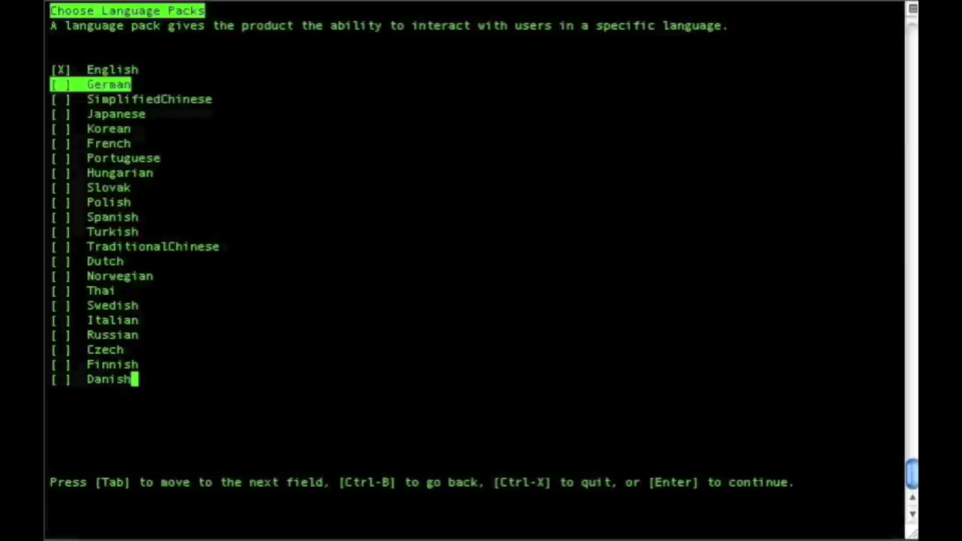
key("Return")
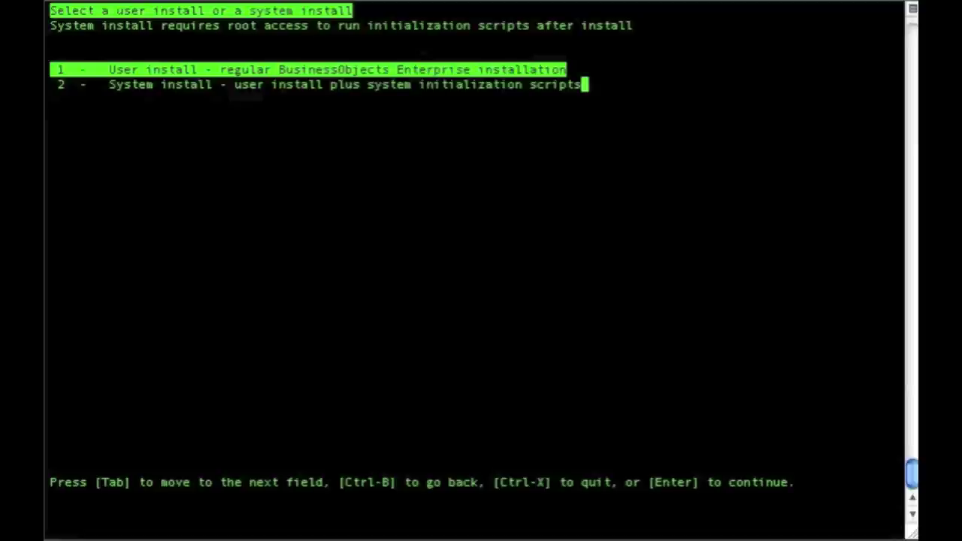
- Choose a system install with the Full install type
key("Down")
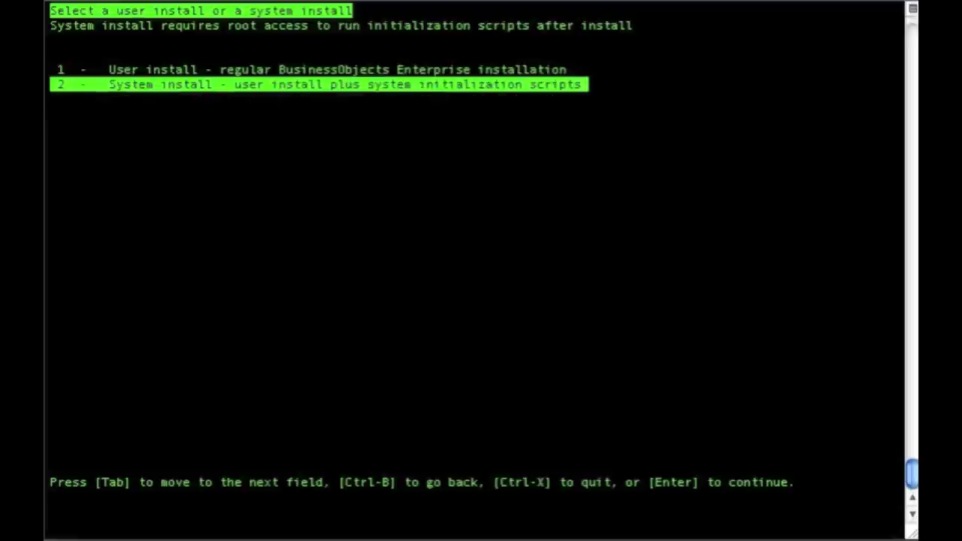
key("Return")
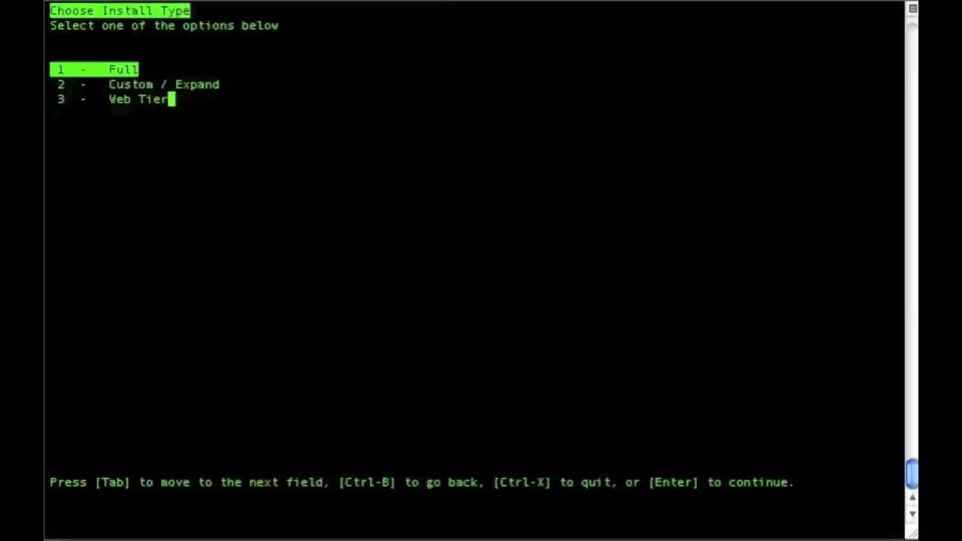
key("Return")
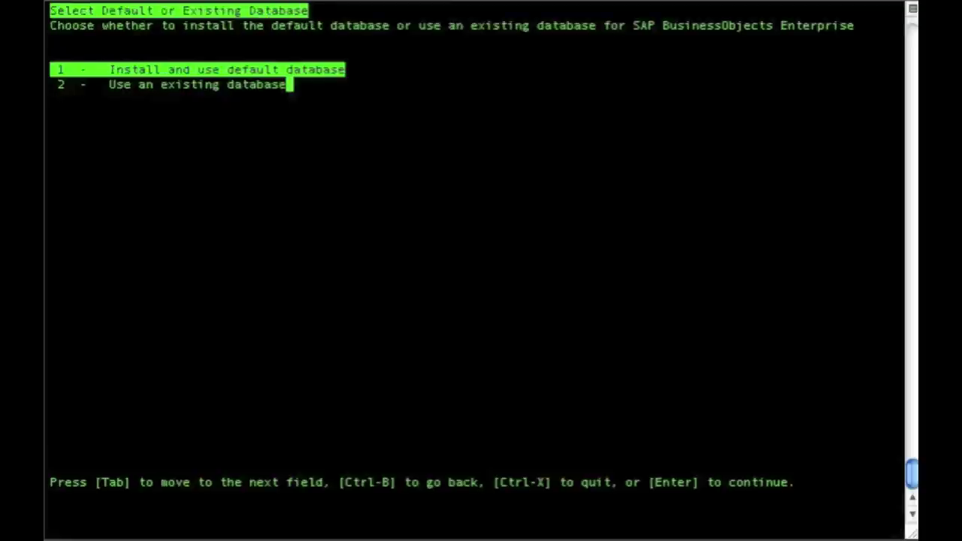
- Install the default database, Tomcat with auto-deployed web applications, and Subversion
key("Return")
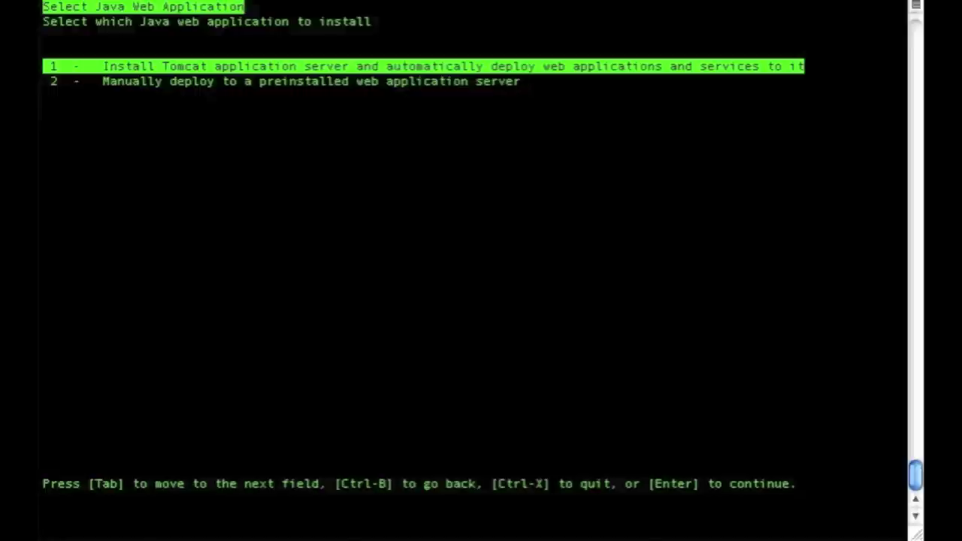
key("Return")
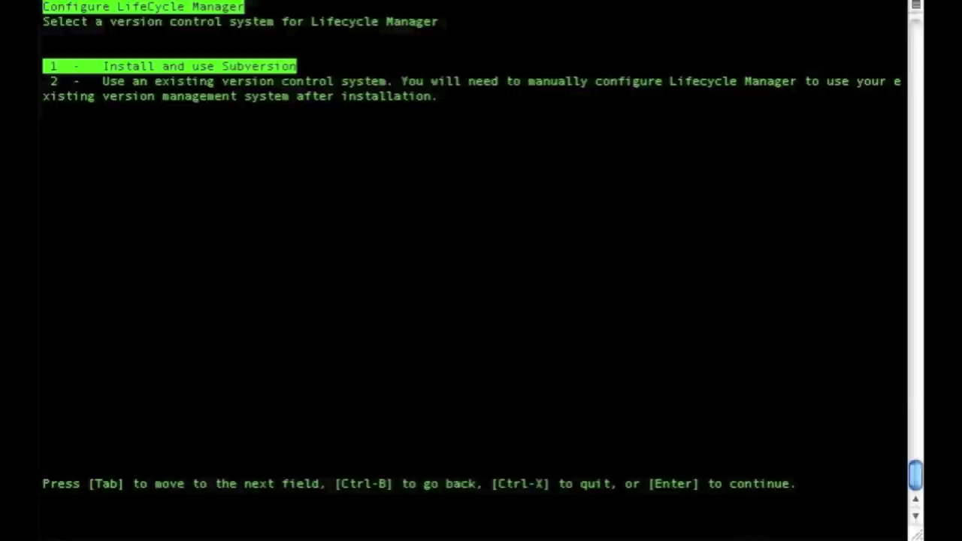
key("Return")
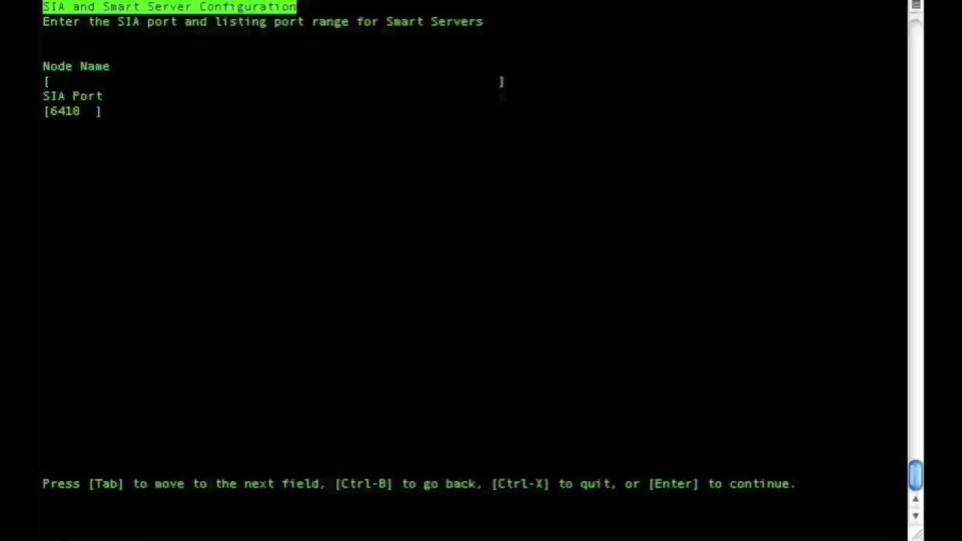
- Set node name evtech3 with SIA port 6410 and CMS port 6400
type("evtech3")
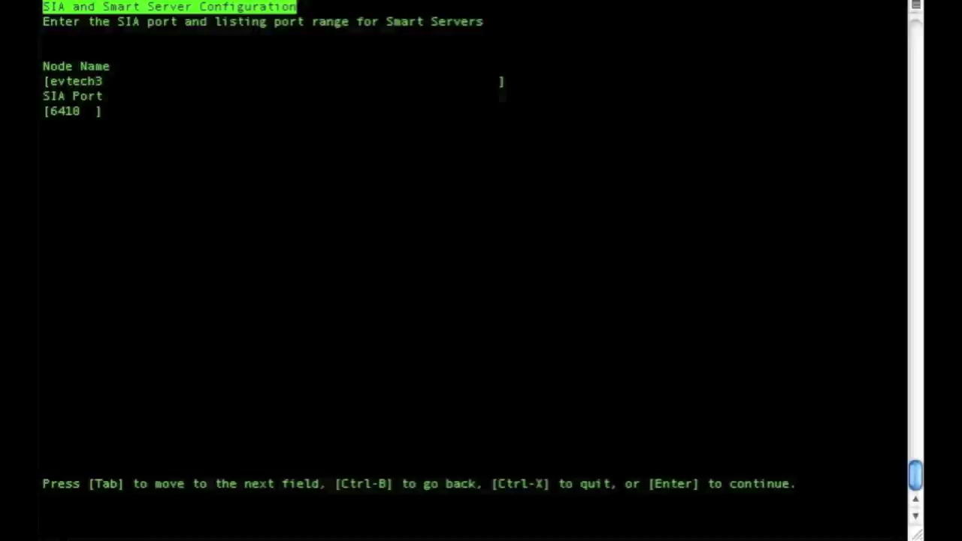
key("Return")
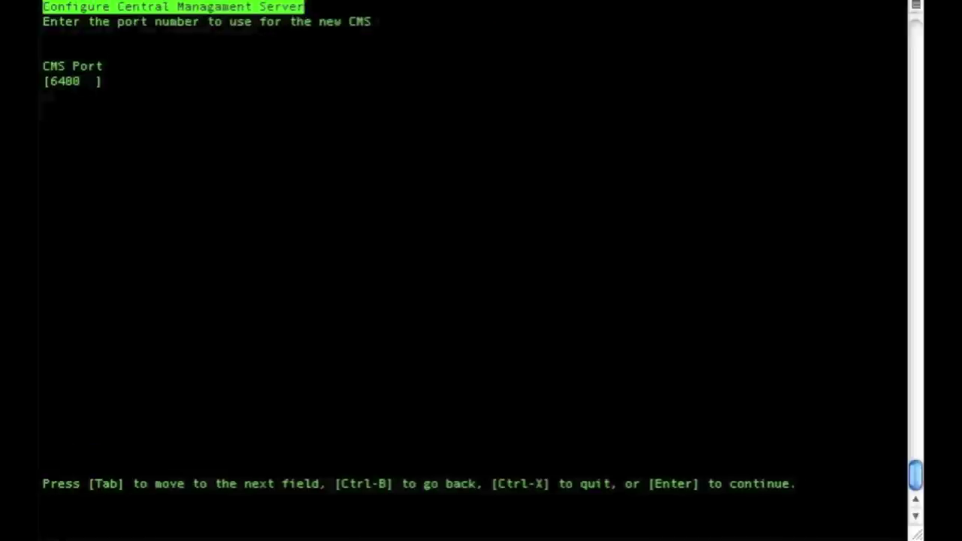
key("Return")
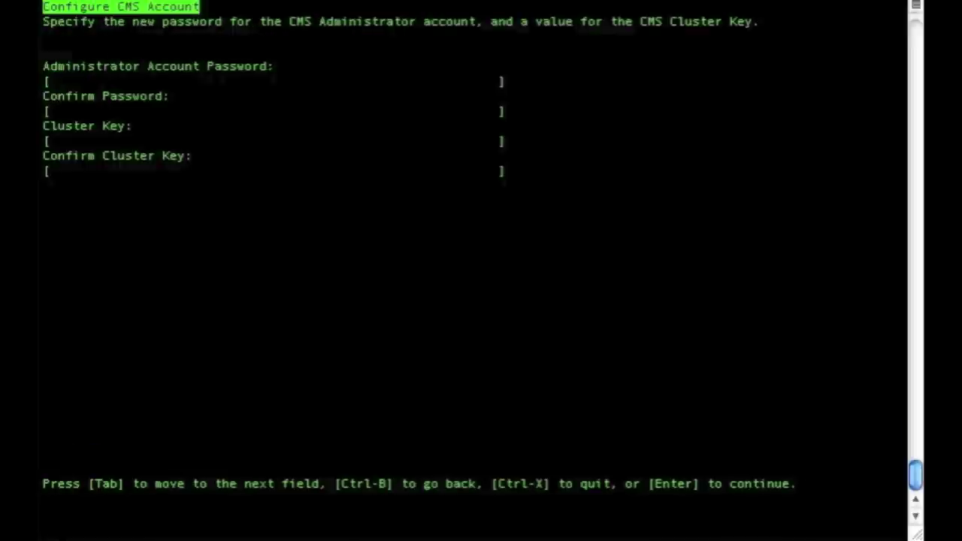
- Enter and confirm the CMS Administrator password and the CMS cluster key
type("*********")
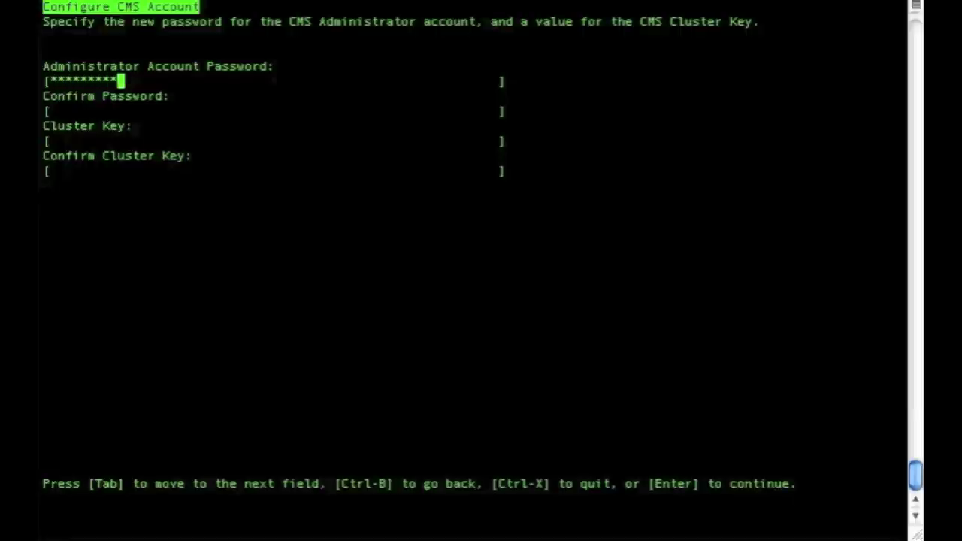
key("Tab")
type("*********")
key("Tab")
type("*********")
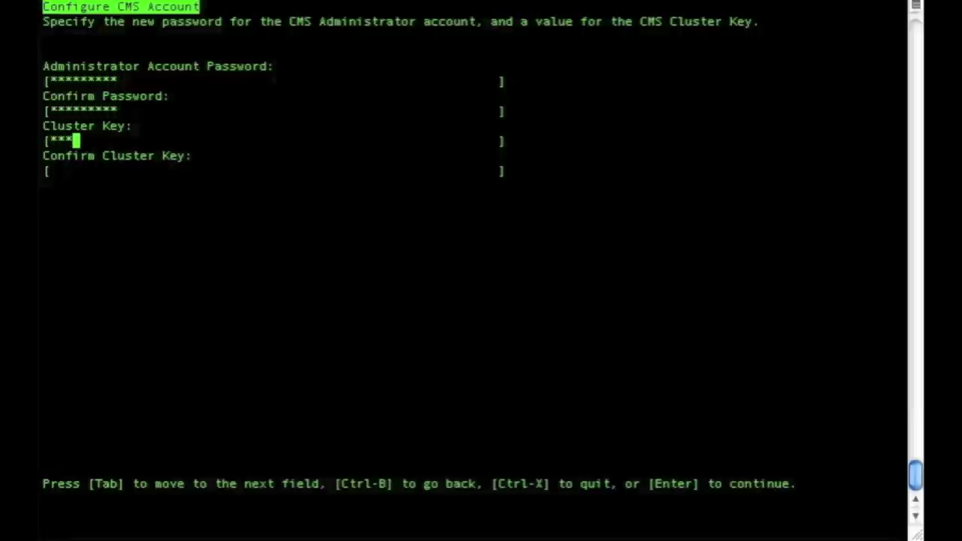
key("Tab")
type("*********")
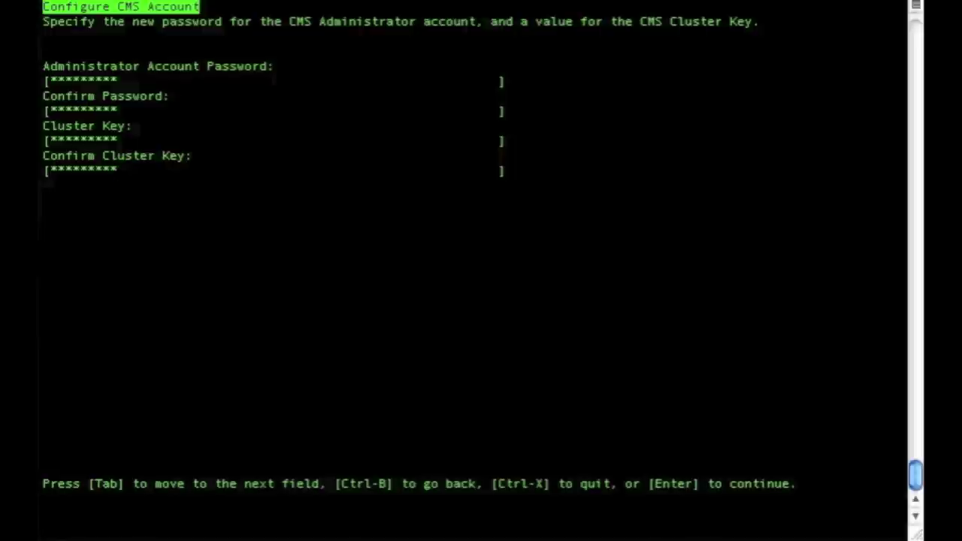
key("Return")
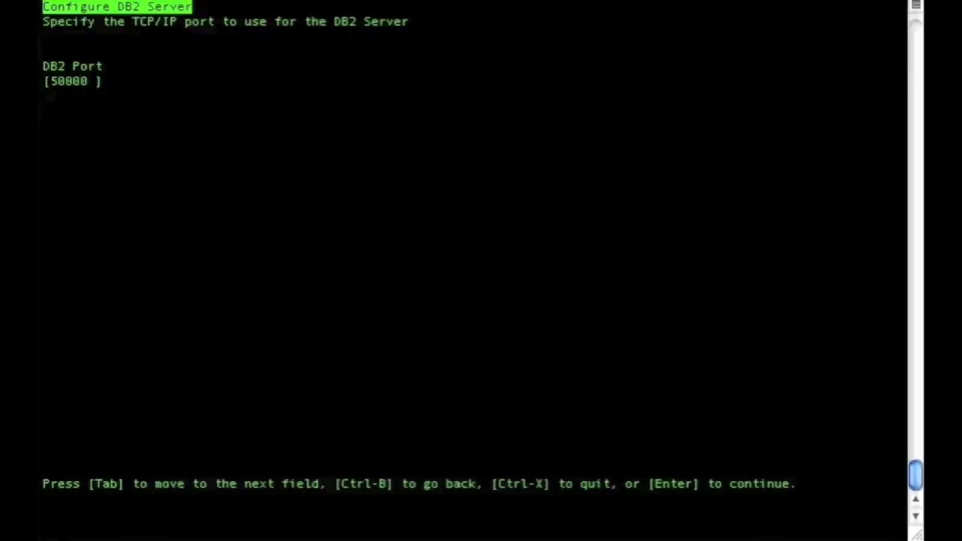
- Keep DB2 port 50000 and accept the Tomcat port settings
key("Return")
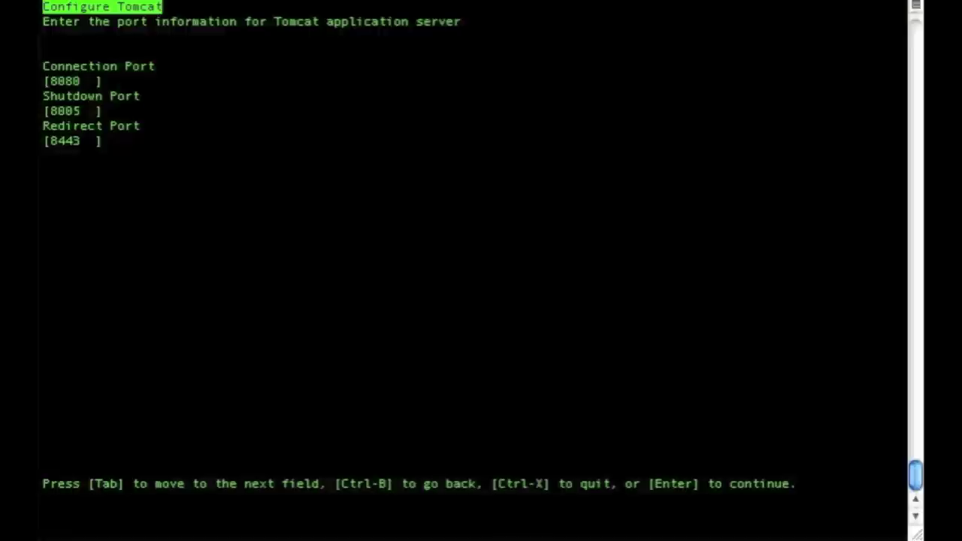
key("BackSpace")
key("BackSpace")
key("Return")
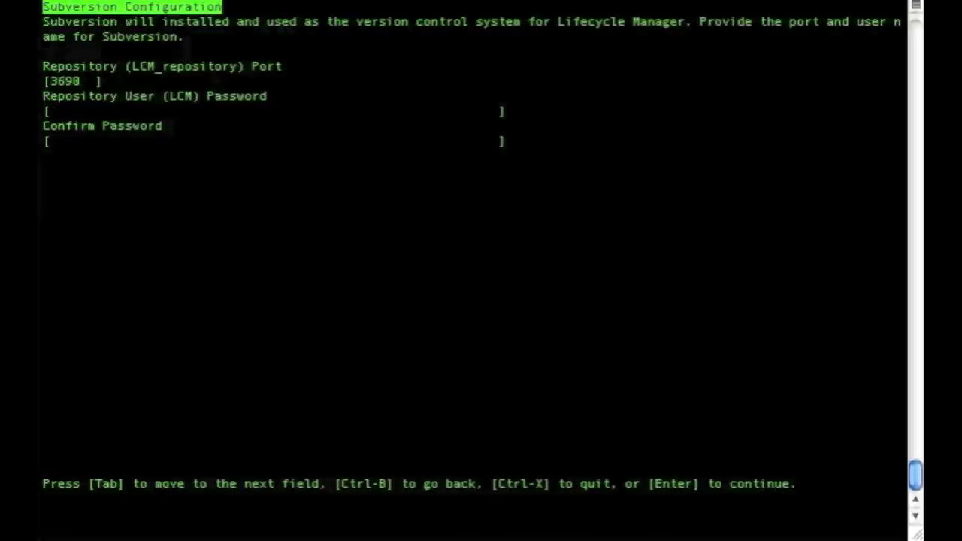
- Enter and confirm the Subversion repository password on port 3690
key("Tab")
type("*********")
key("Tab")
type("*********")
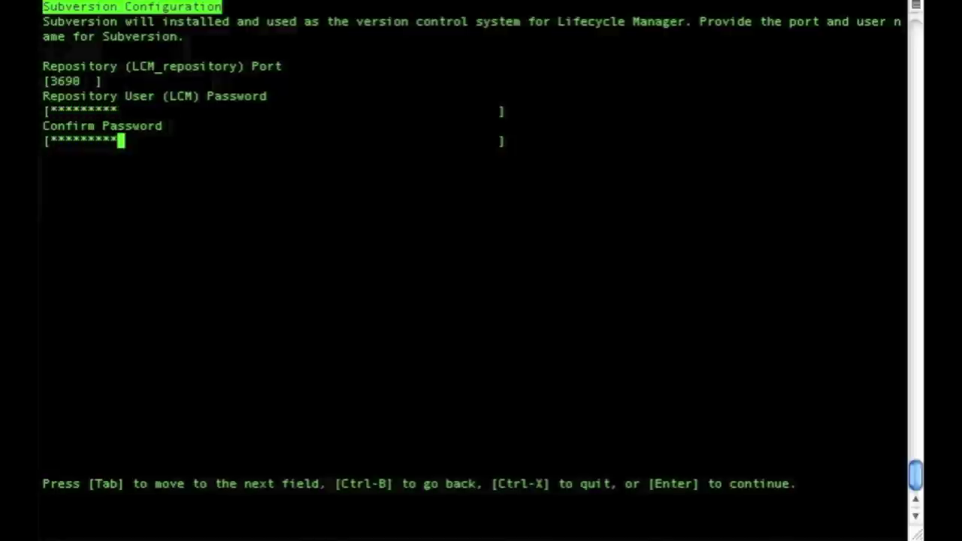
key("Return")
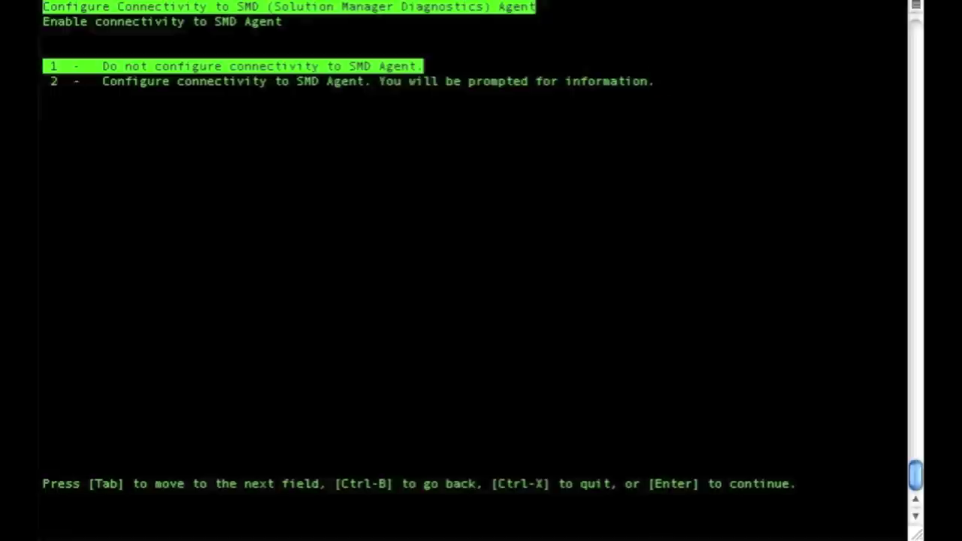
- Skip SMD Agent connectivity and Introscope Enterprise Manager integration
key("space")
key("Return")
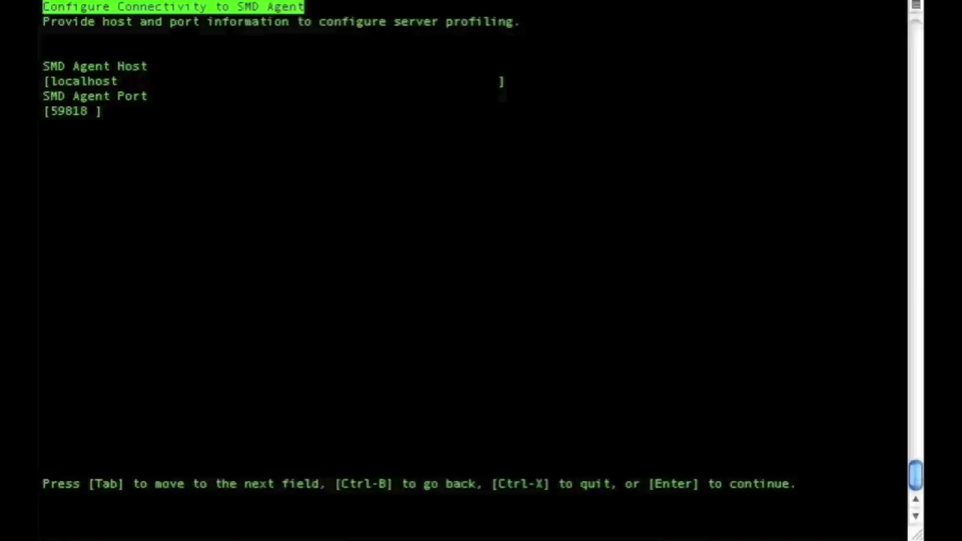
key("ctrl+b")
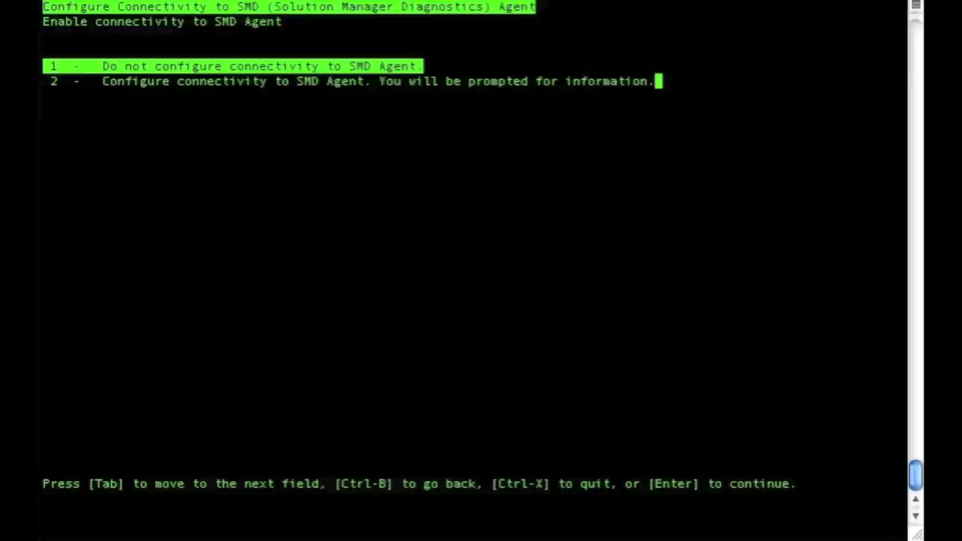
key("Return")
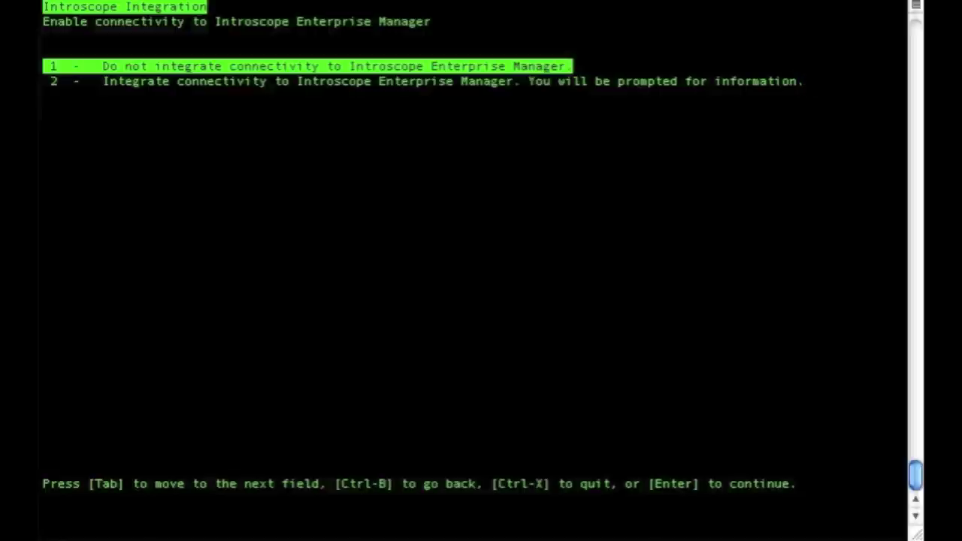
key("Return")
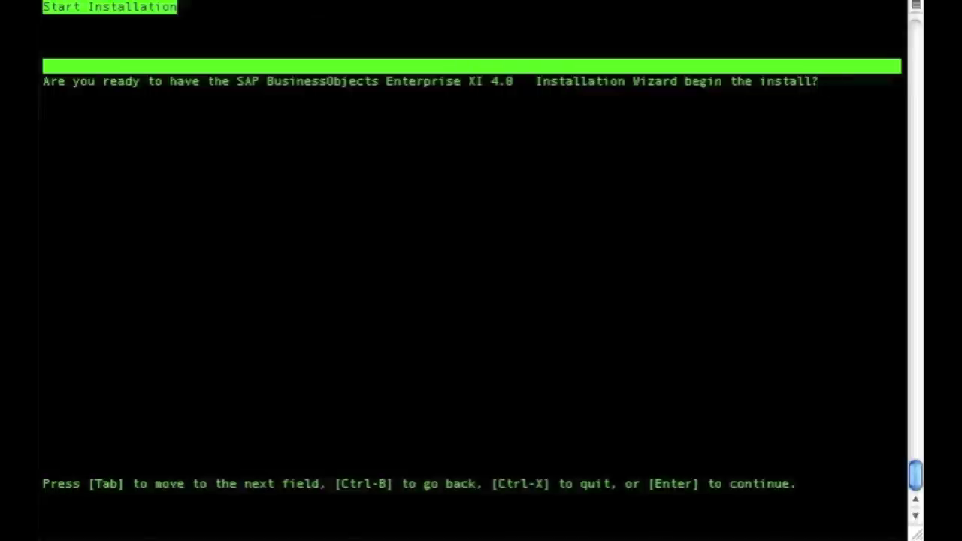
- Start the XI 4.0 installation and let it run to completion
key("Return")
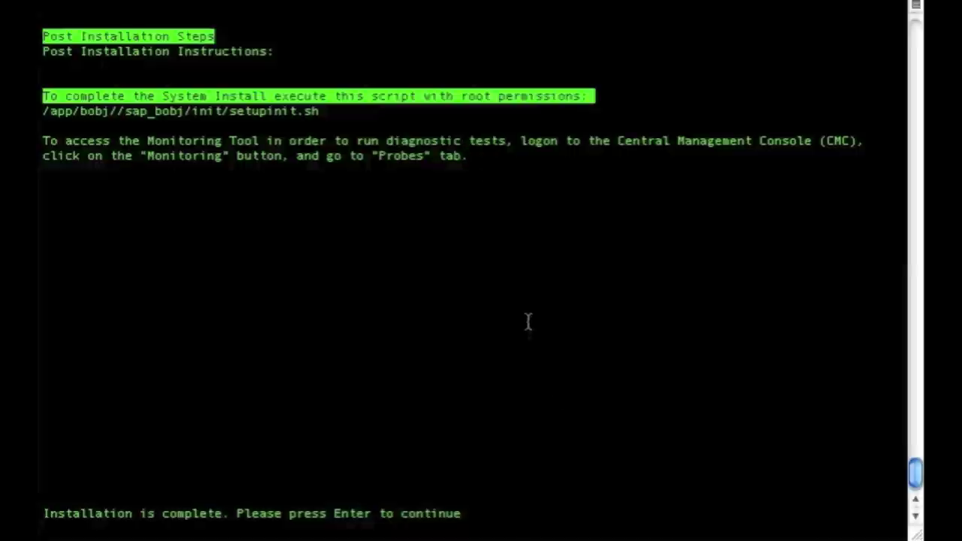
- Dismiss the installation-complete notice, leave the installer and exit back to the root shell
key("Return")
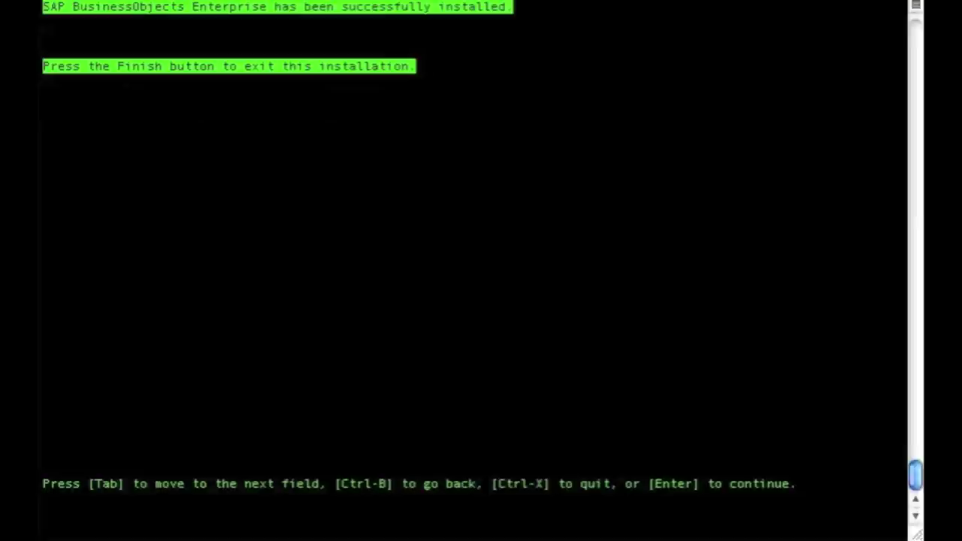
key("Return")
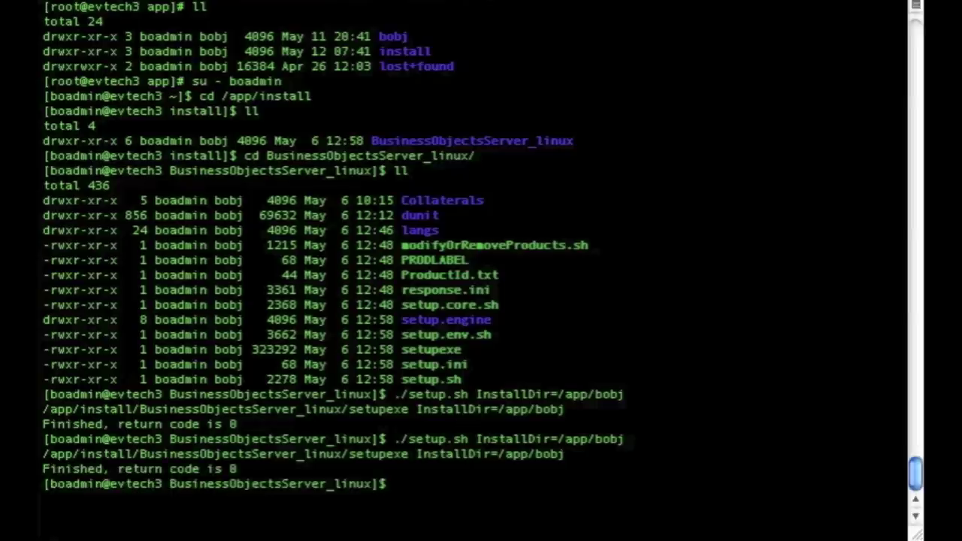
type("exit")
key("Return")
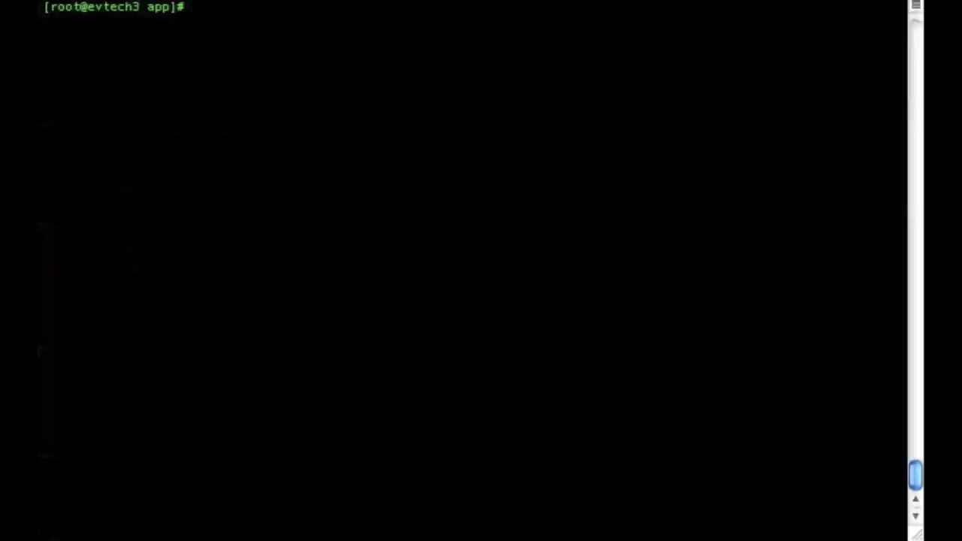
- Run /app/bobj/sap_bobj/init/setupinit.sh as root twice; both runs report initialization failures
type("/app/bobj//sap_bobj/init/setupinit.sh")
key("Return")
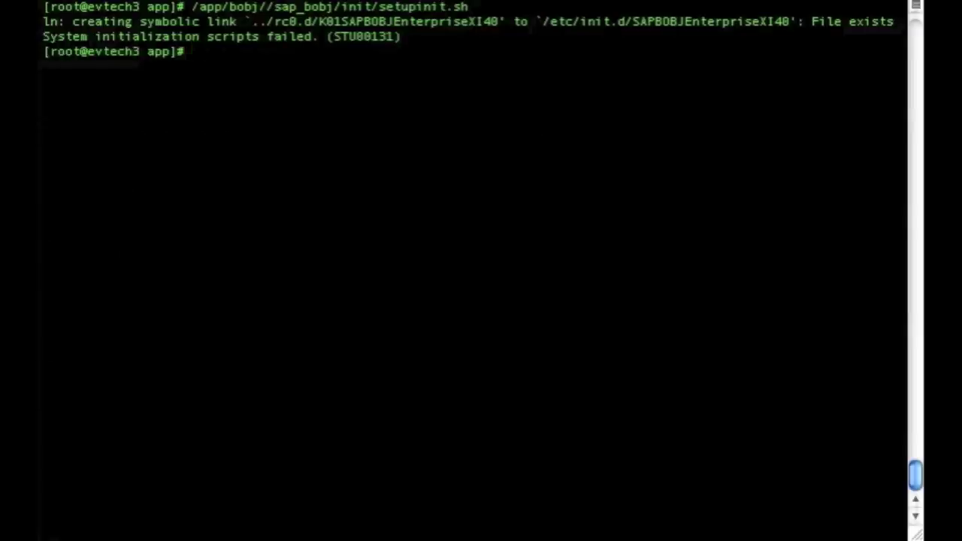
key("alt+Tab")
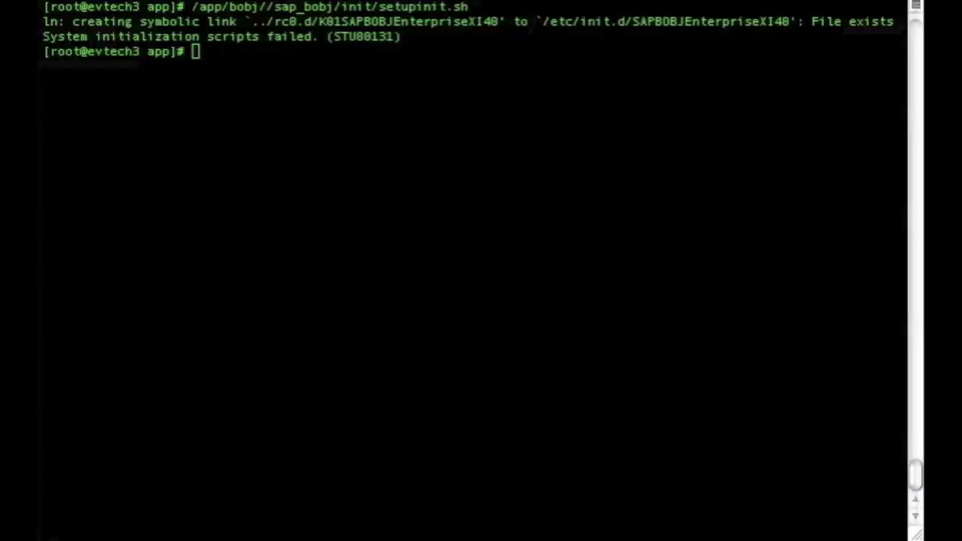
left_click(428, 335)
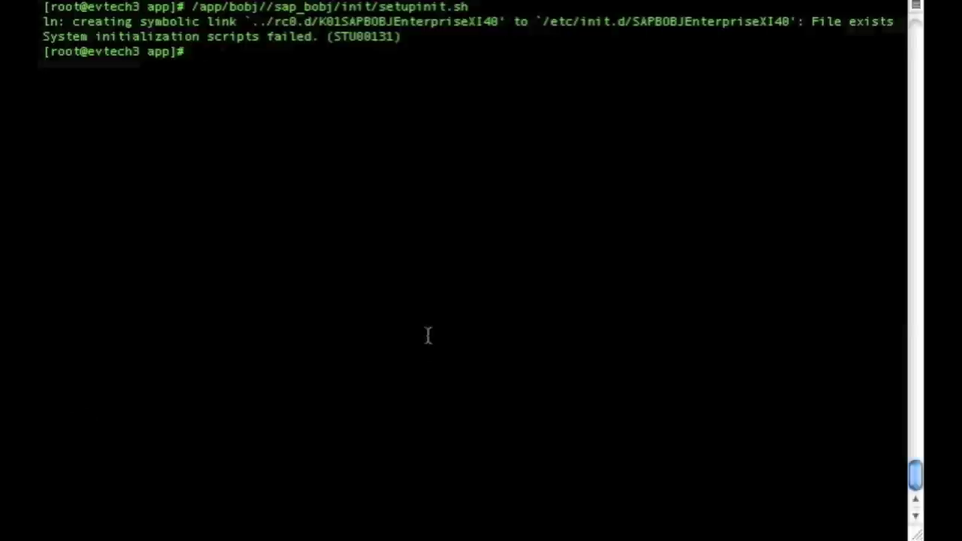
type("/app/bobj/sap_bobj/init/setupinit.sh")
key("Return")
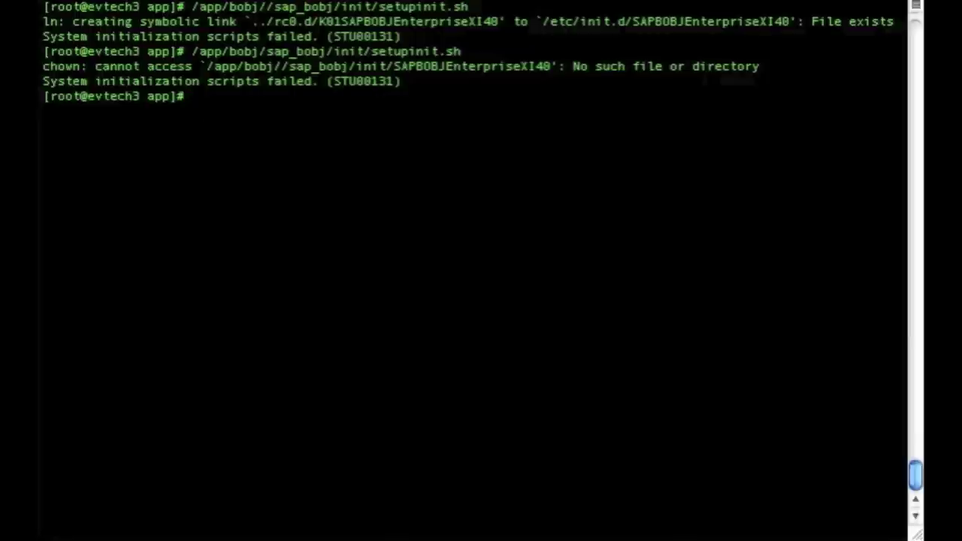
- List the /etc/init.d scripts and highlight the SAPBOBJEnterpriseXI40 script
type("cd /etc/init")
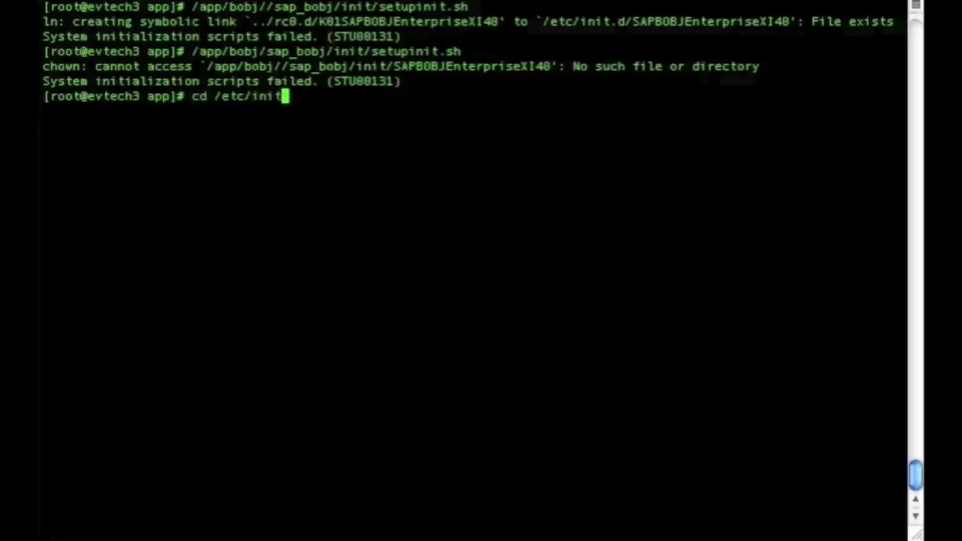
type(".d")
key("Return")
type("ll")
key("Return")
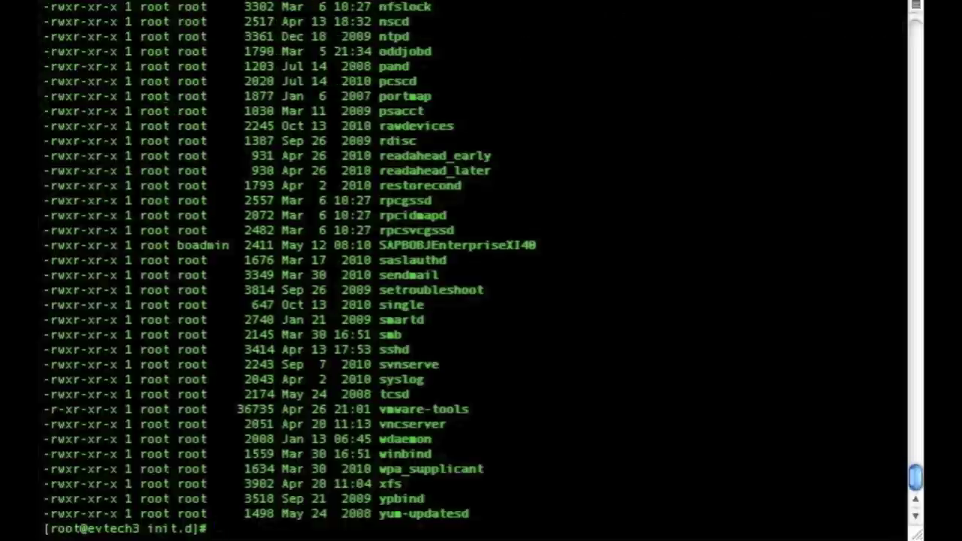
type("ls")
key("Return")
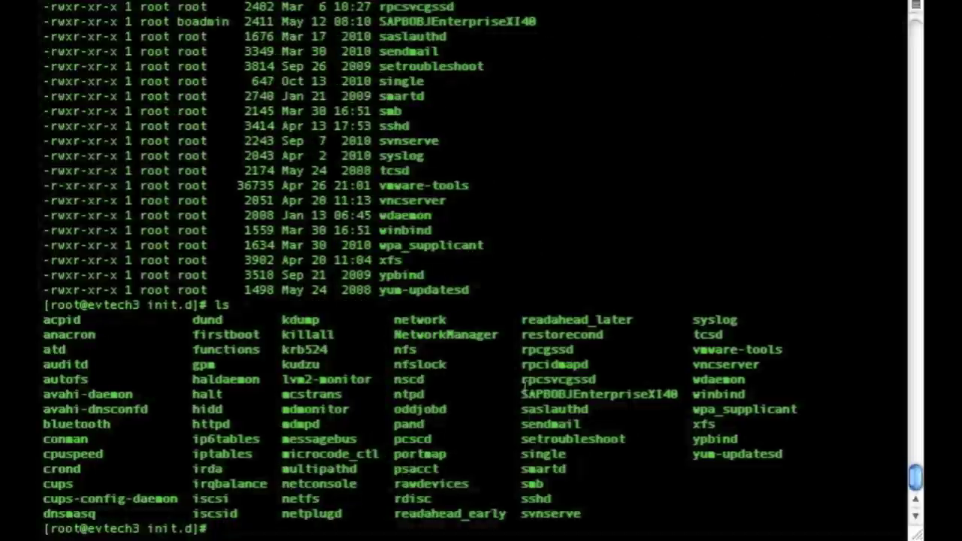
left_click_drag(521, 393, 677, 392)
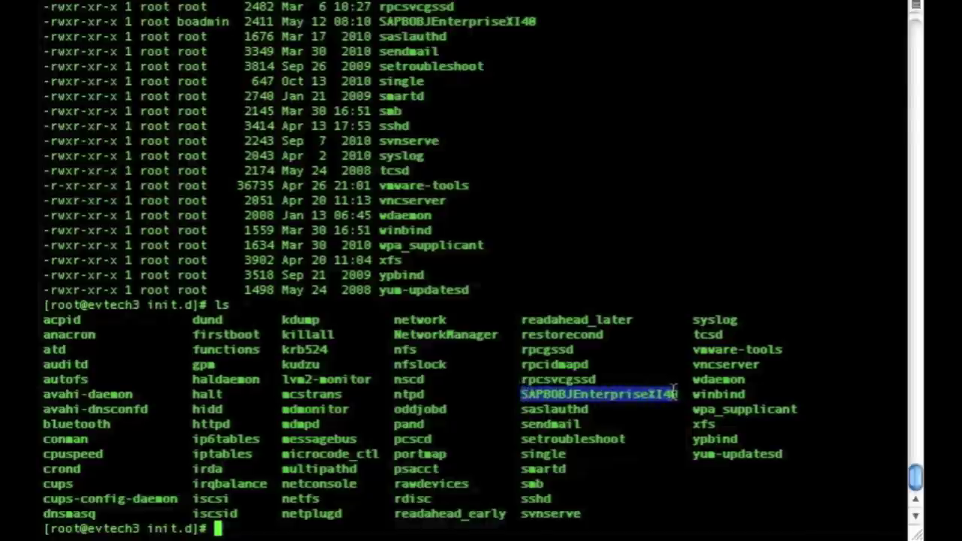
left_click(640, 467)
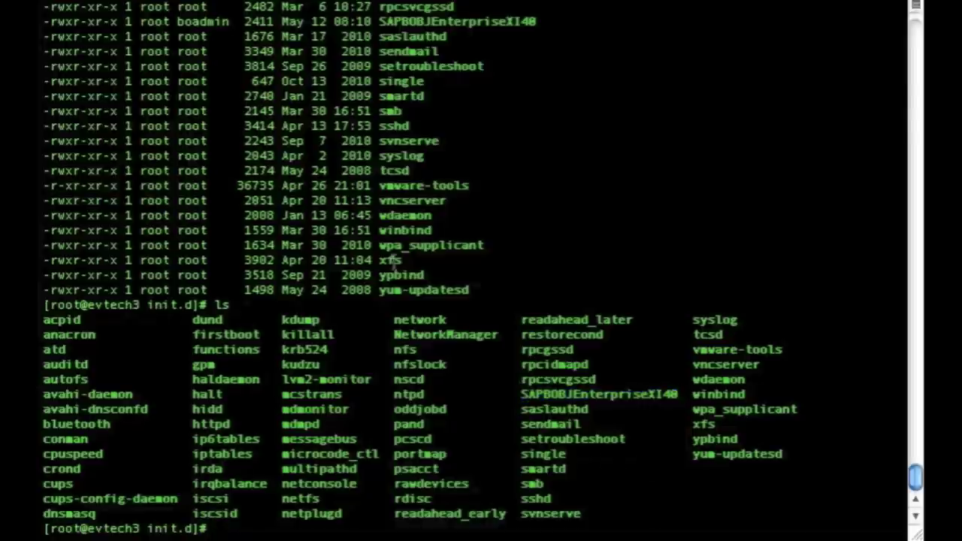
- Check running Tomcat processes with ps -ef | grep tomcat and mark the process owner
type("ps -ef ")
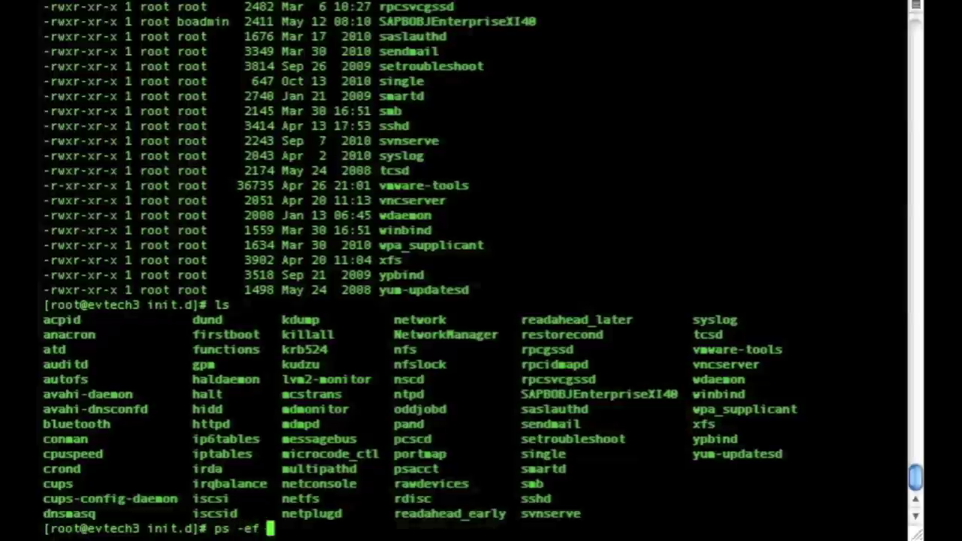
type("| grep tomcat")
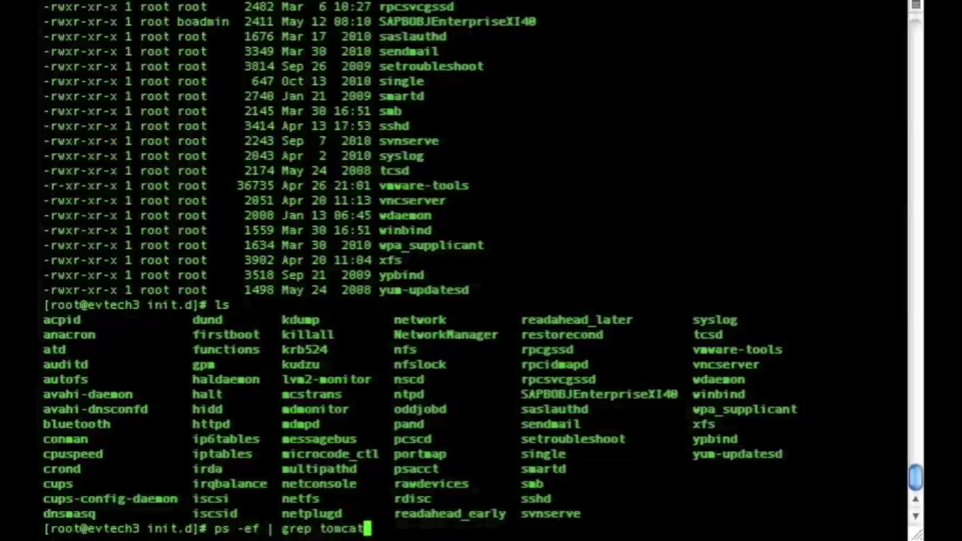
key("Return")
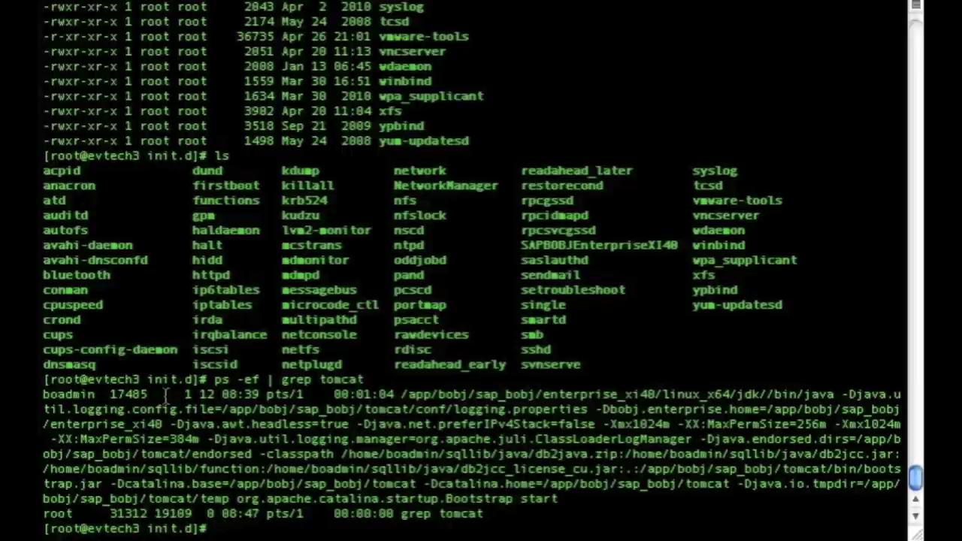
double_click(90, 394)
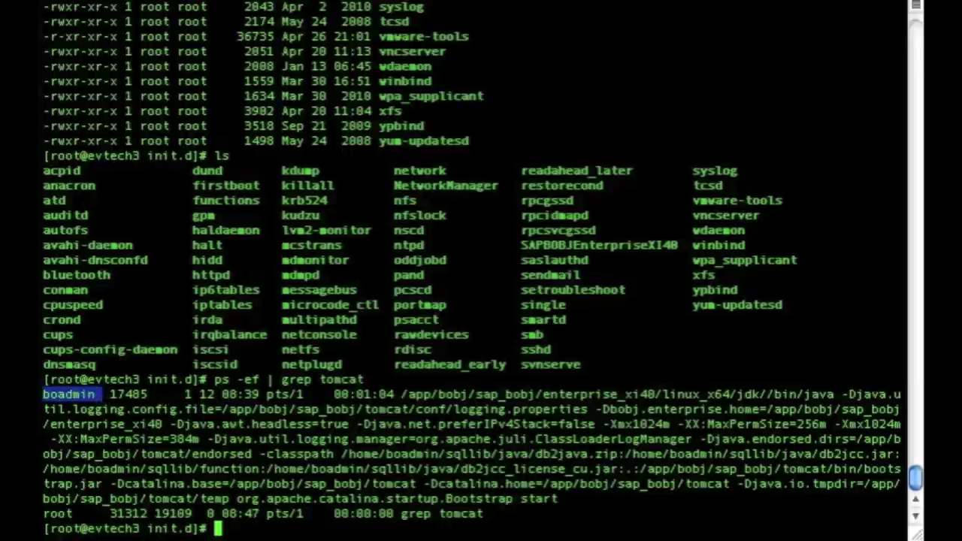
left_click(293, 452)
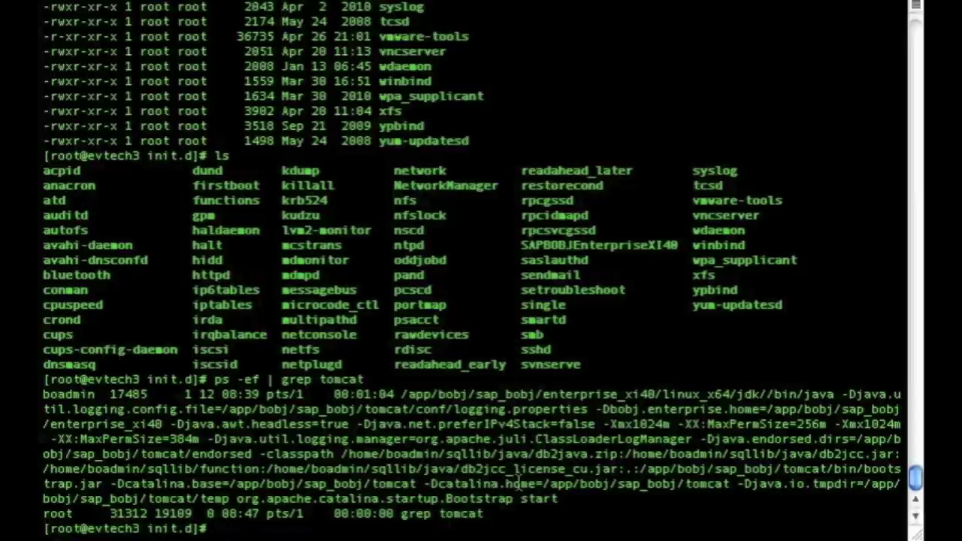
- Search running processes for webi, then for WI
type("ps -e")
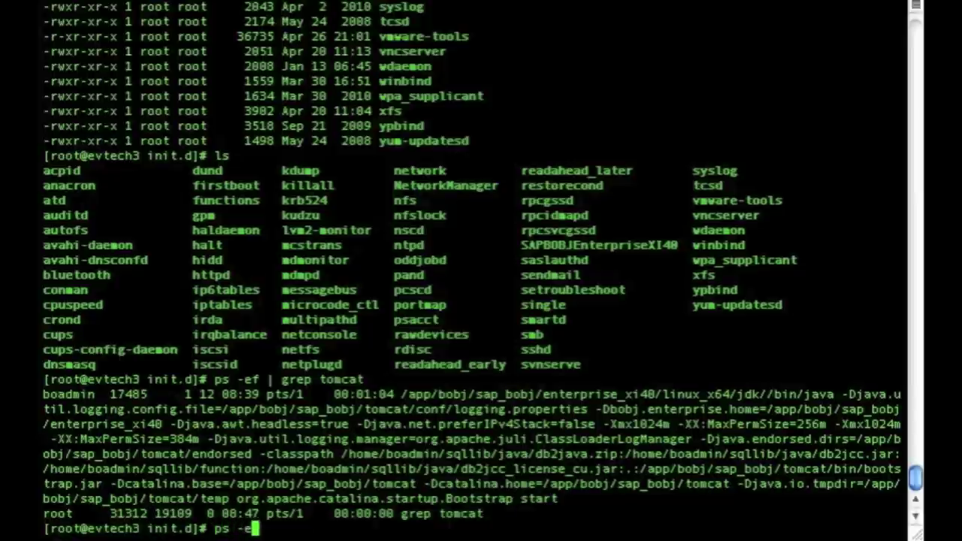
type("f | grep ")
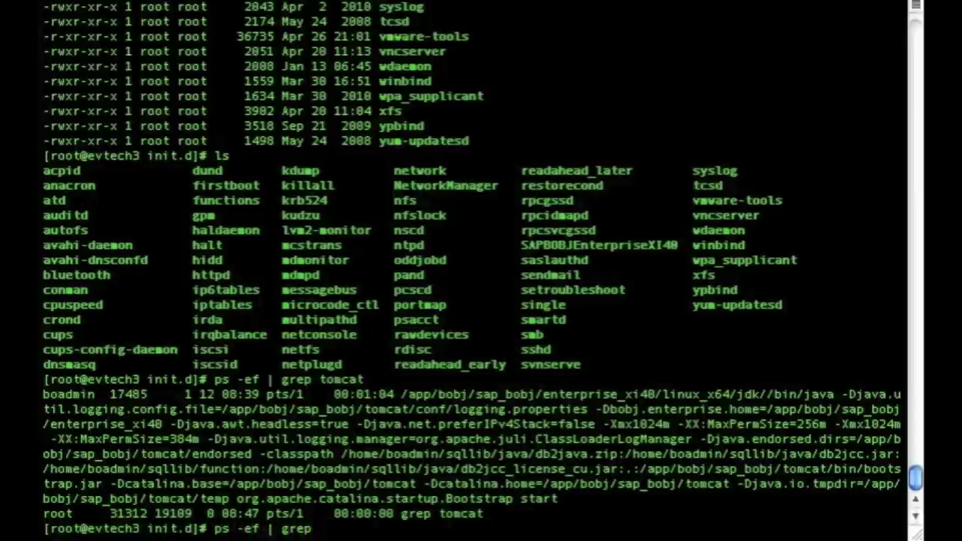
type("webi")
key("Return")
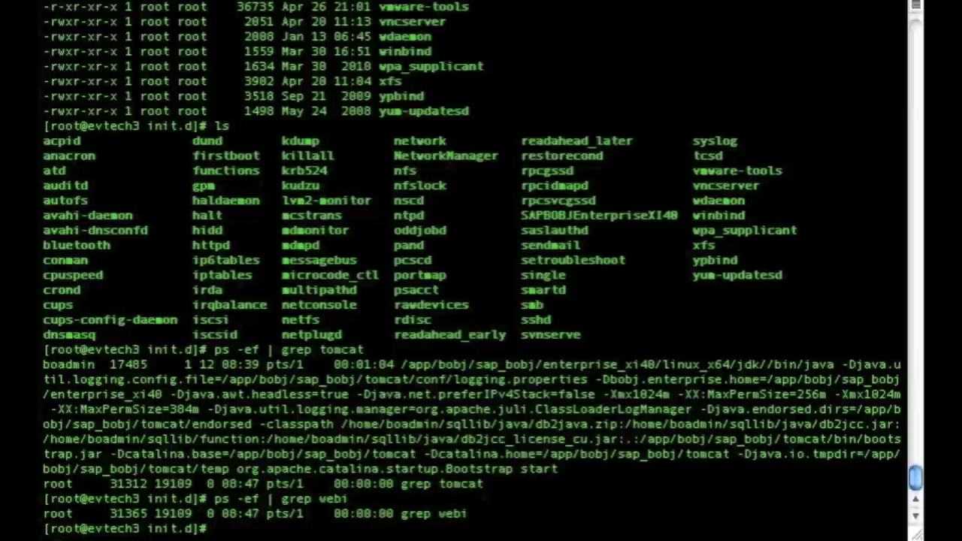
key("Up")
key("BackSpace")
key("BackSpace")
key("BackSpace")
type("We")
key("BackSpace")
key("BackSpace")
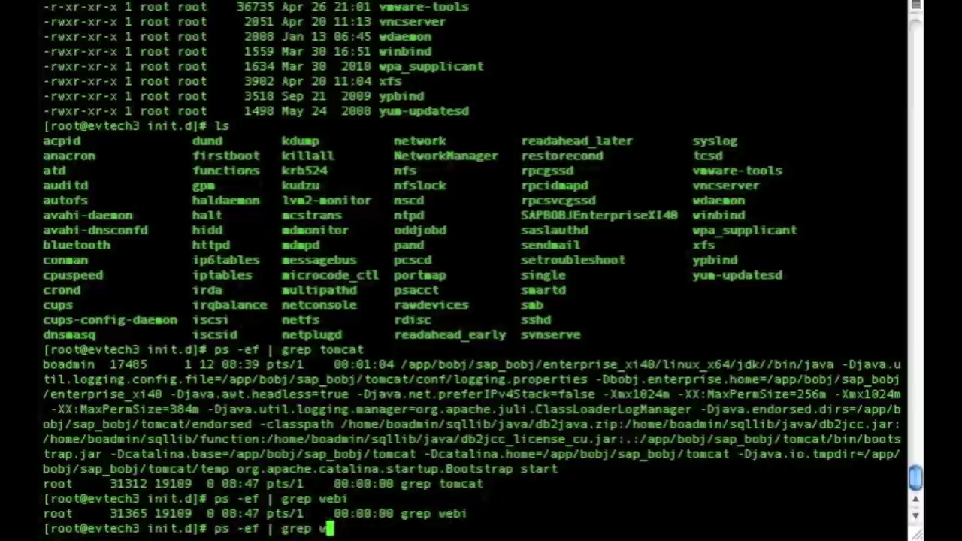
type("WI")
key("BackSpace")
key("BackSpace")
key("BackSpace")
type("WI")
key("Return")
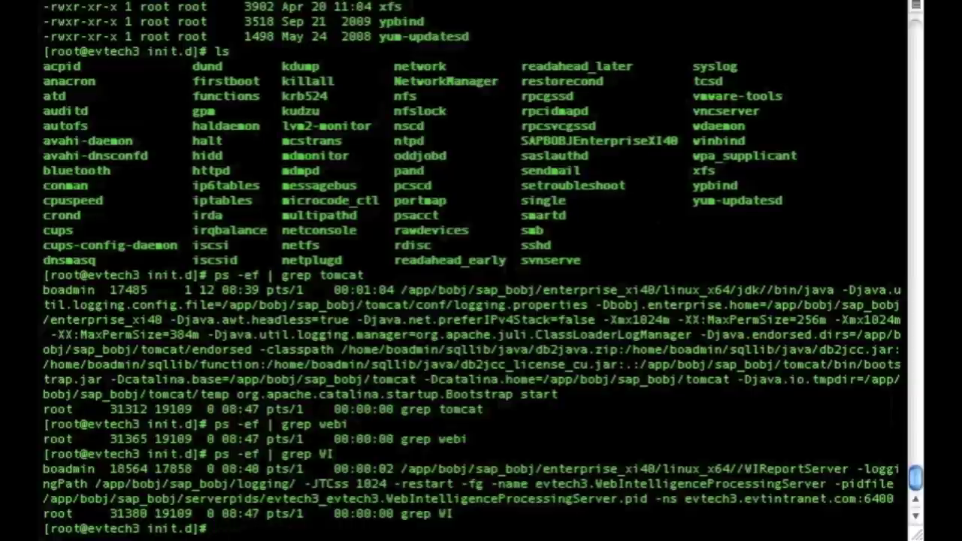
- Mark the report server process's owner, PID 18564 and pid file path
double_click(90, 470)
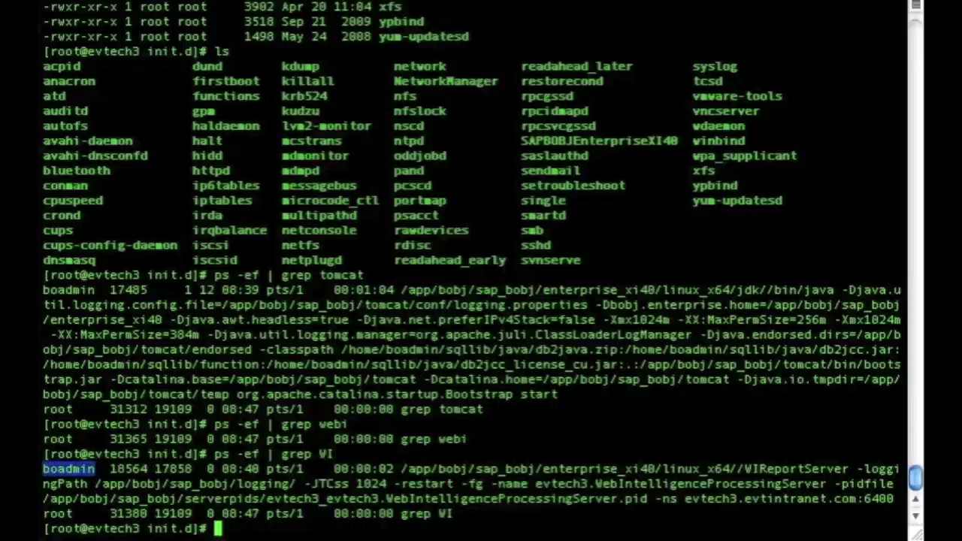
left_click_drag(112, 469, 148, 469)
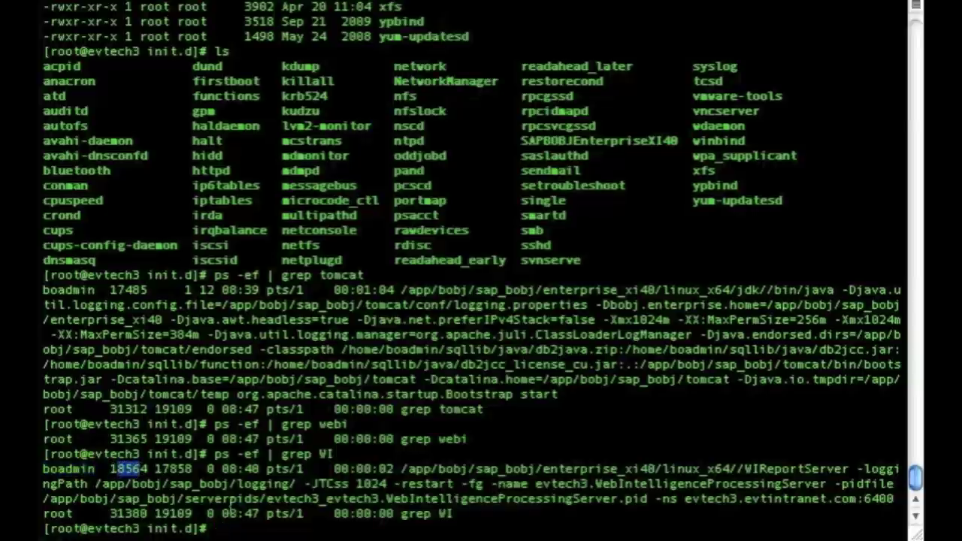
left_click_drag(206, 499, 832, 501)
left_click(833, 501)
- Highlight the server host name, then bring up the service-account terminal session
left_click_drag(686, 499, 856, 499)
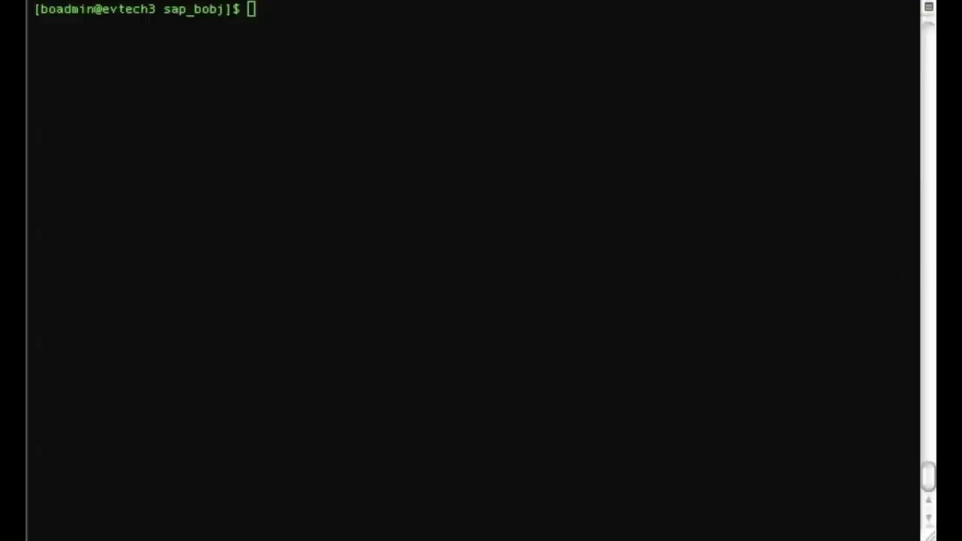
left_click(618, 303)
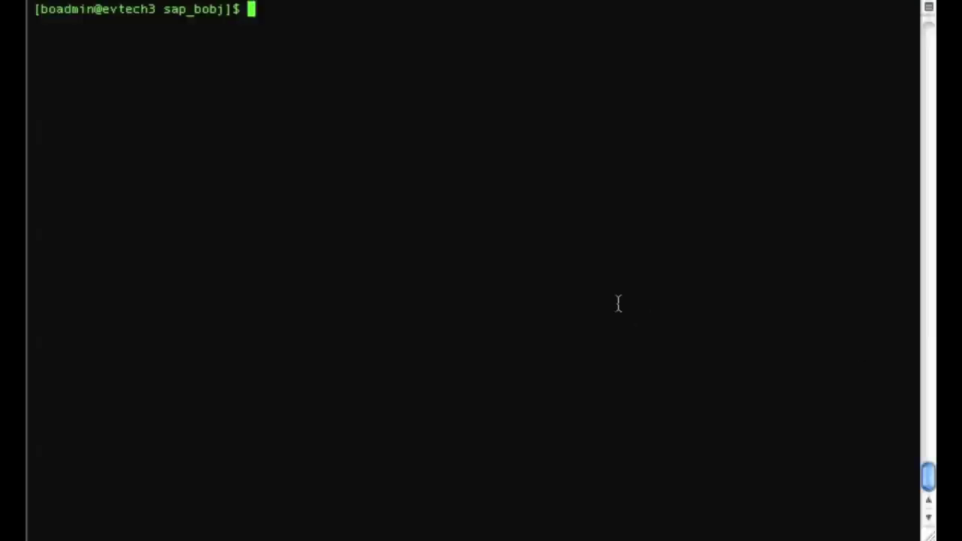
- Exit to root, change into /app/bobj/sap_bobj and list its contents
type("ex")
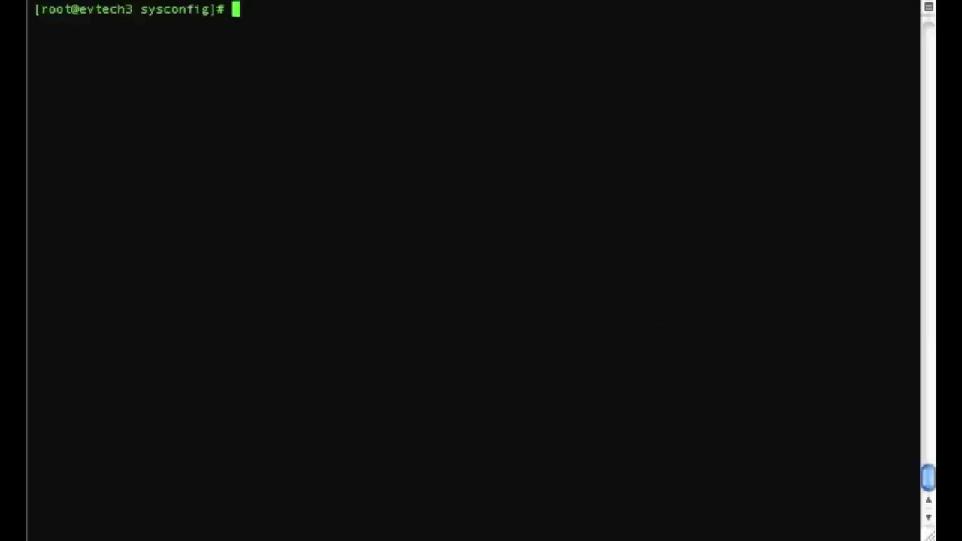
type("cd /s")
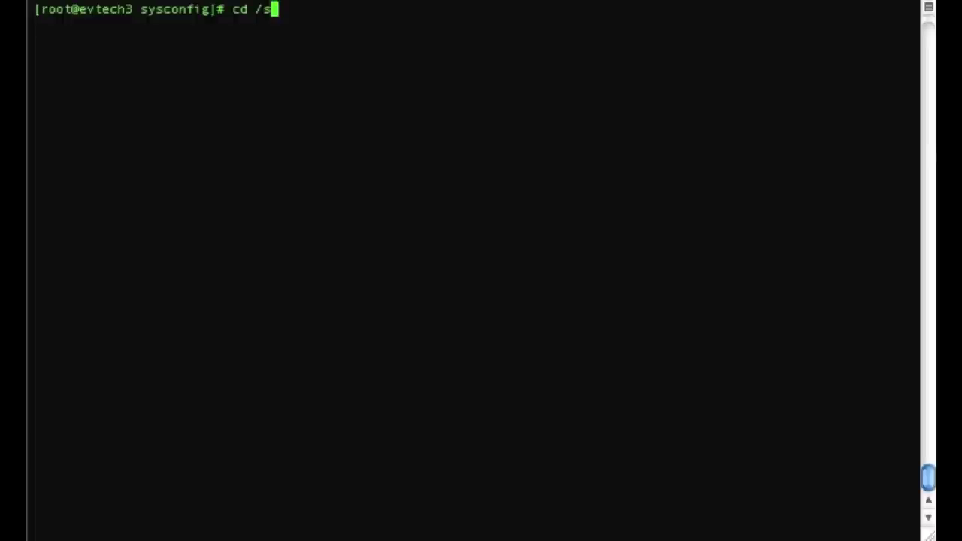
key("BackSpace")
type("app/bobo")
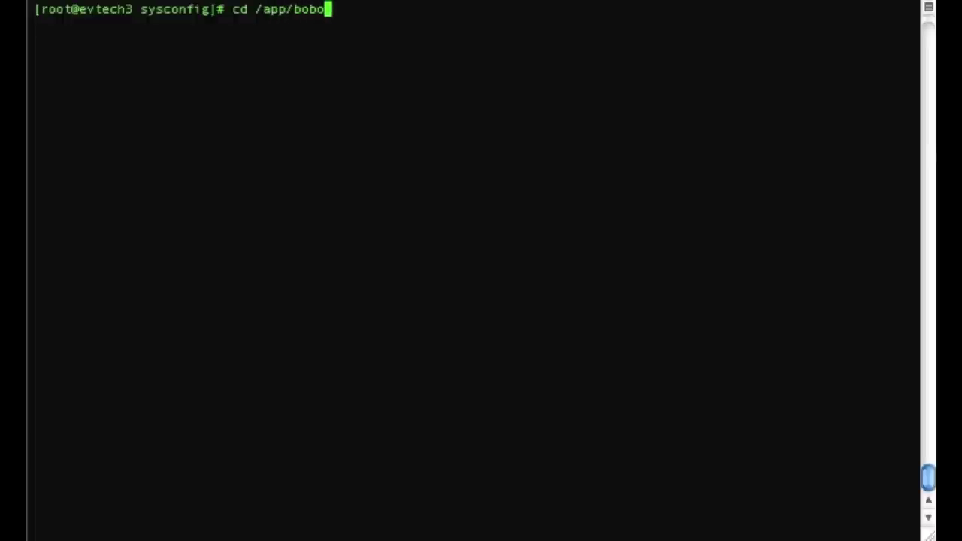
type("\\")
key("BackSpace")
key("BackSpace")
type("j/sap_bobj")
key("Return")
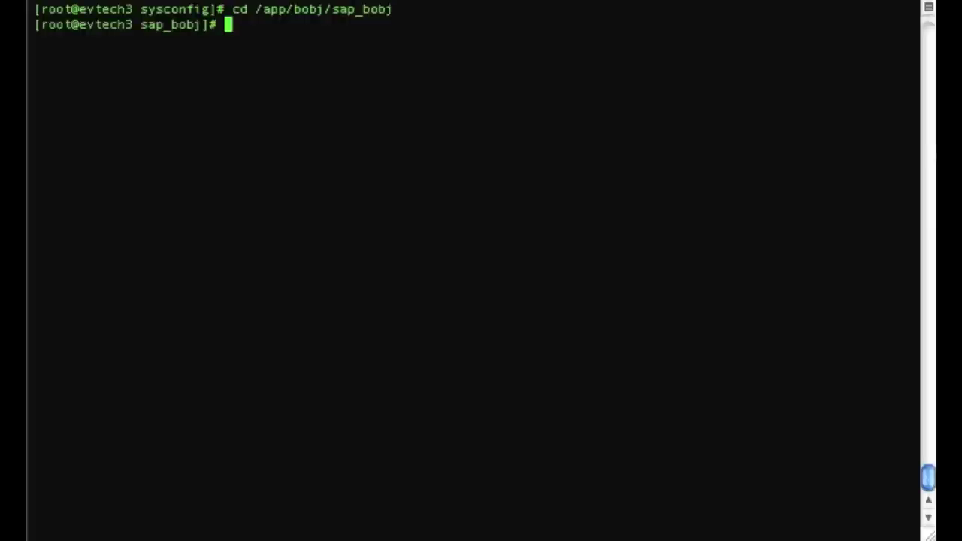
type("ls")
key("Return")
- Replace ./tomcatshutdown.sh at the prompt with ./tomcatstartup.sh, leaving it unrun
type("./")
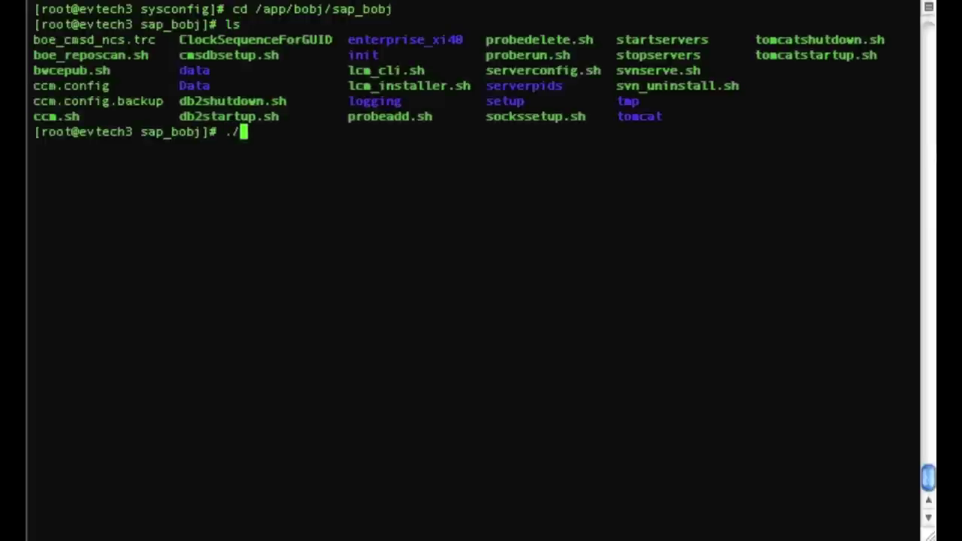
type("tomcatshu")
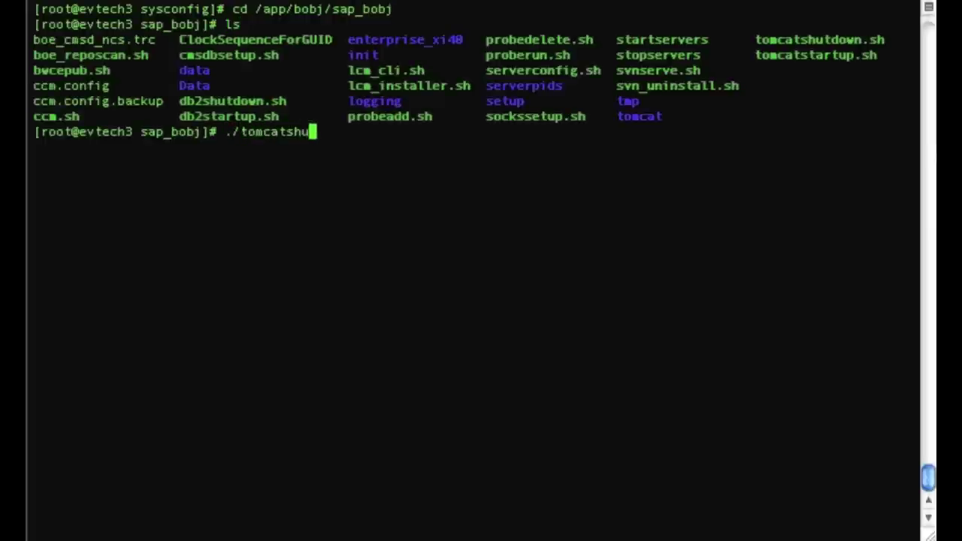
type("tdown.sh")
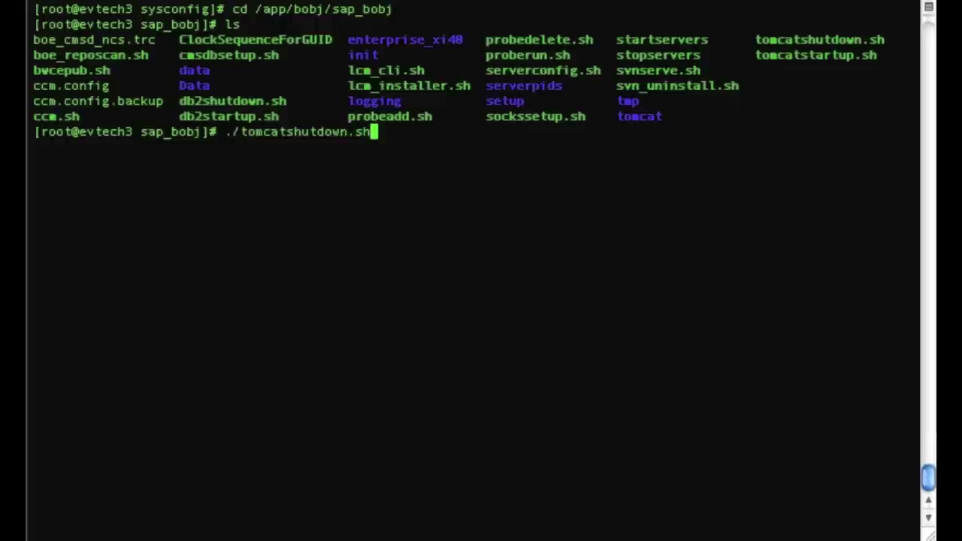
key("BackSpace")
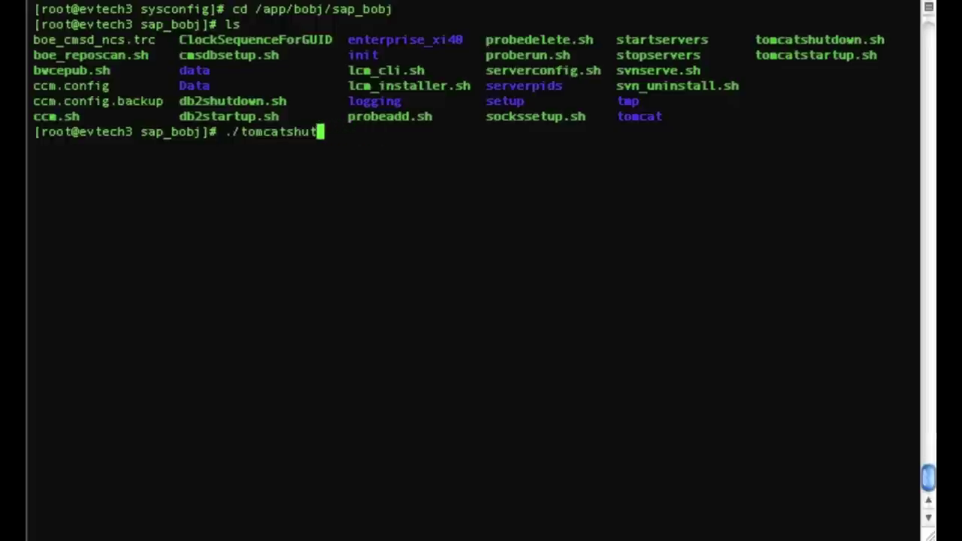
key("BackSpace")
key("BackSpace")
key("BackSpace")
key("BackSpace")
key("BackSpace")
key("BackSpace")
key("BackSpace")
key("BackSpace")
key("BackSpace")
key("BackSpace")
key("BackSpace")
key("BackSpace")
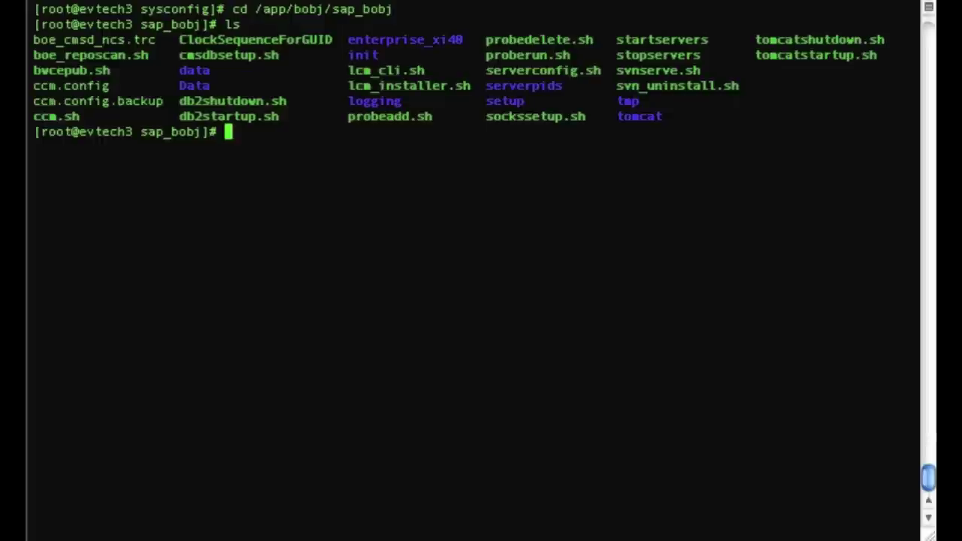
type("./tomc")
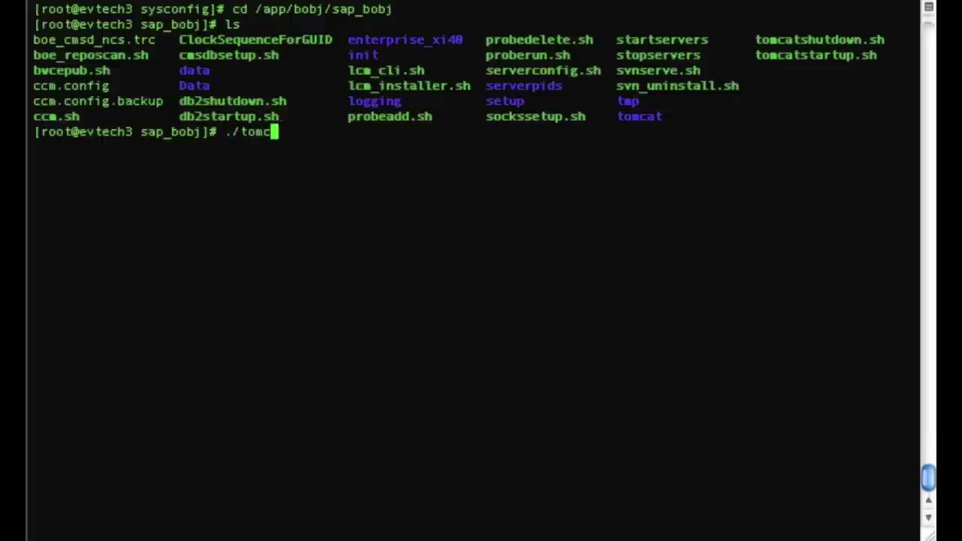
type("atstartup.sh")
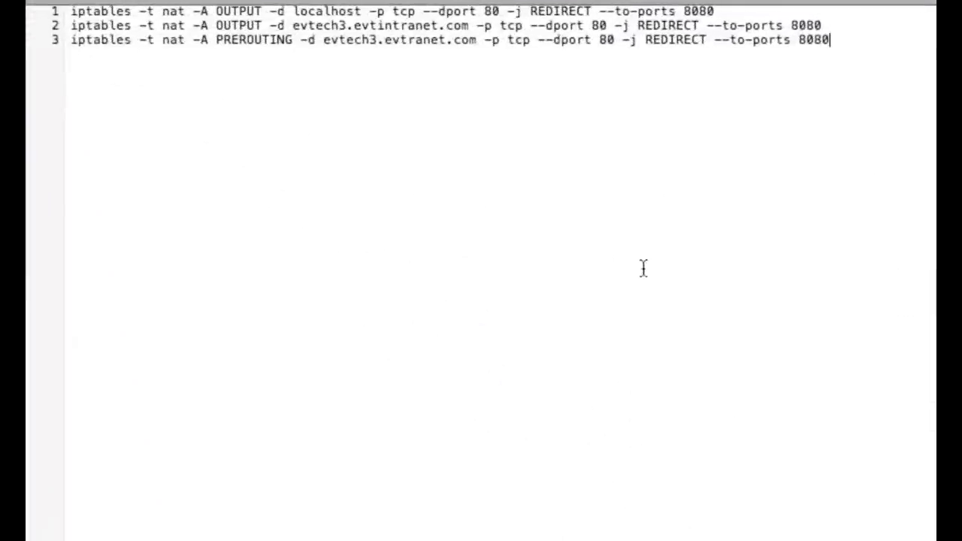
- Review the three iptables rules redirecting port 80 to 8080, then return to the terminal
left_click_drag(902, 48, 54, 8)
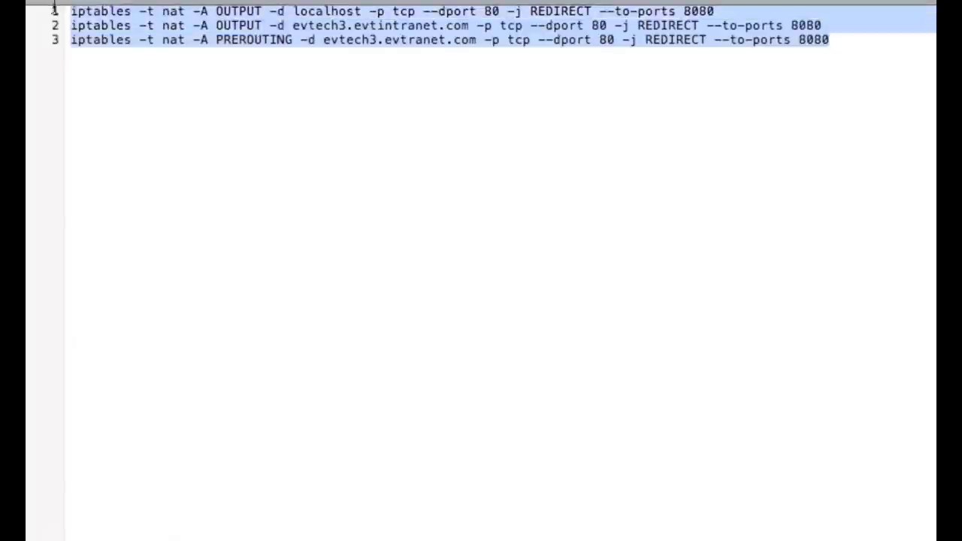
left_click(535, 321)
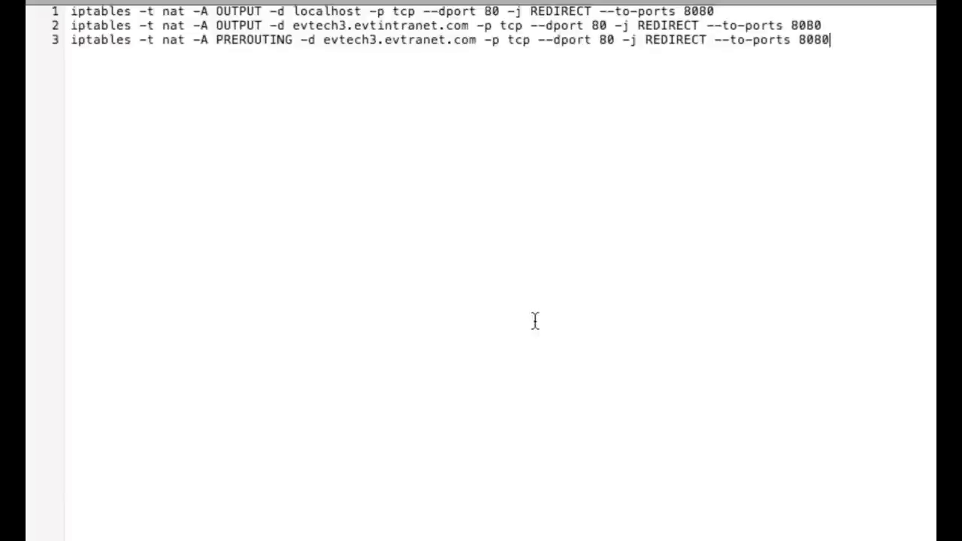
key("super+Tab")
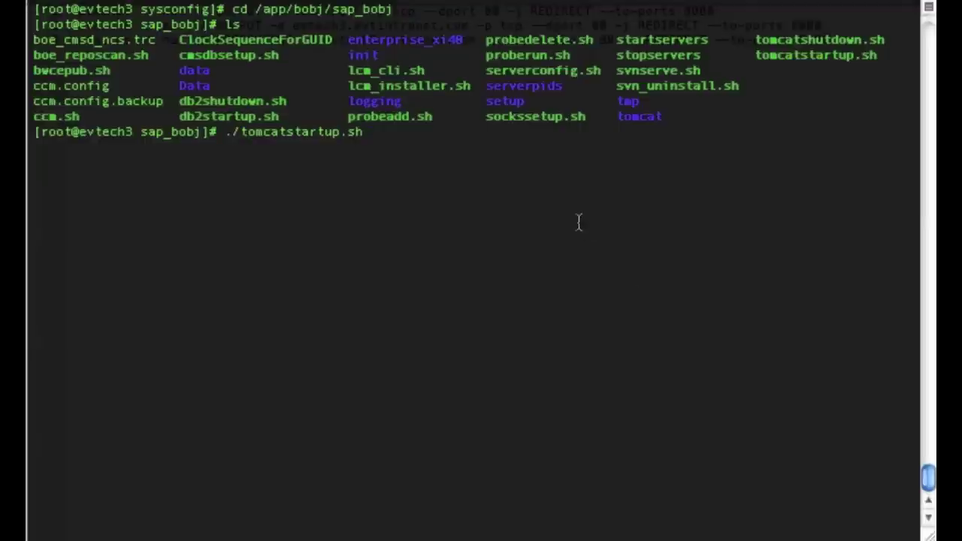
- Clear the startup command, check the working directory and move into tomcat/conf
key("BackSpace")
key("BackSpace")
key("BackSpace")
key("BackSpace")
key("BackSpace")
key("BackSpace")
key("BackSpace")
key("BackSpace")
key("BackSpace")
key("BackSpace")
key("BackSpace")
key("BackSpace")
key("BackSpace")
key("BackSpace")
key("BackSpace")
key("BackSpace")
key("BackSpace")
key("BackSpace")
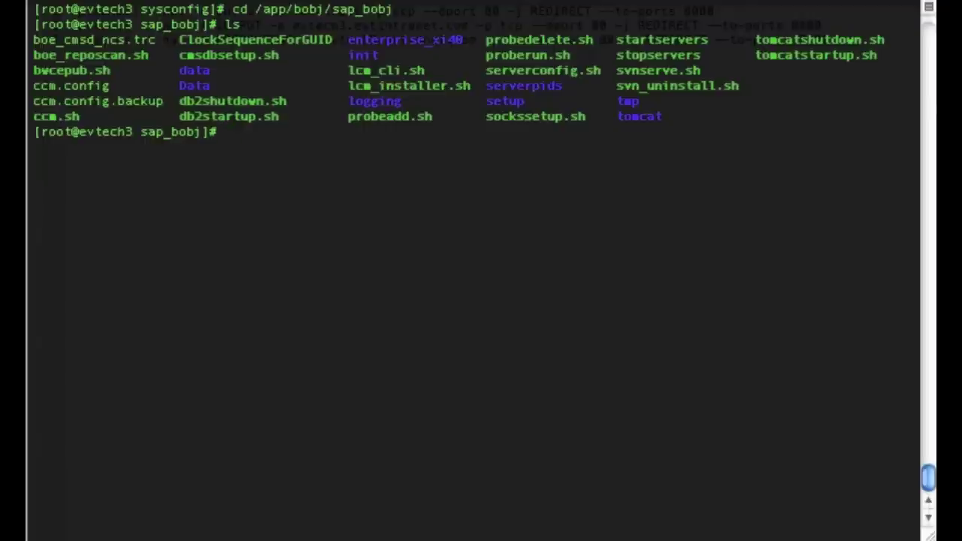
type("pwd")
key("Return")
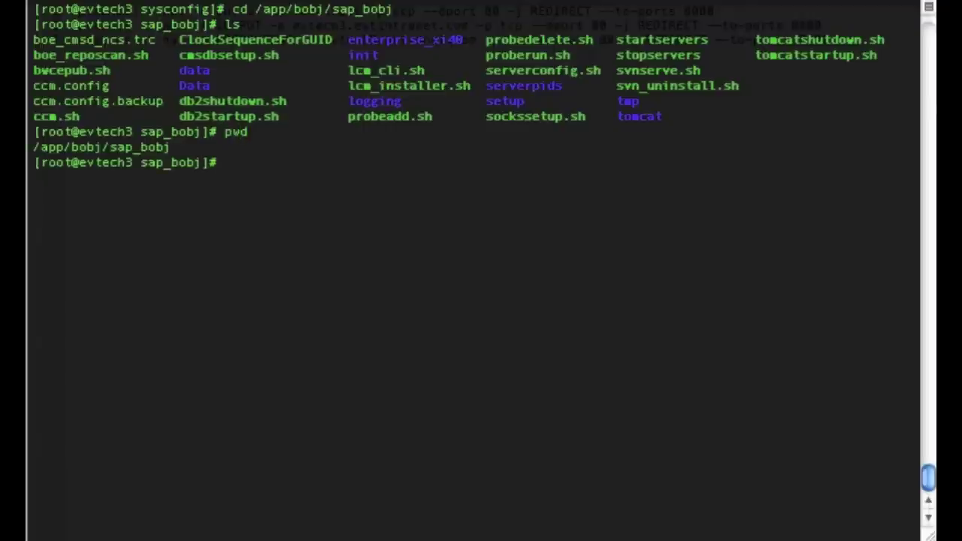
type("cd tomcat/")
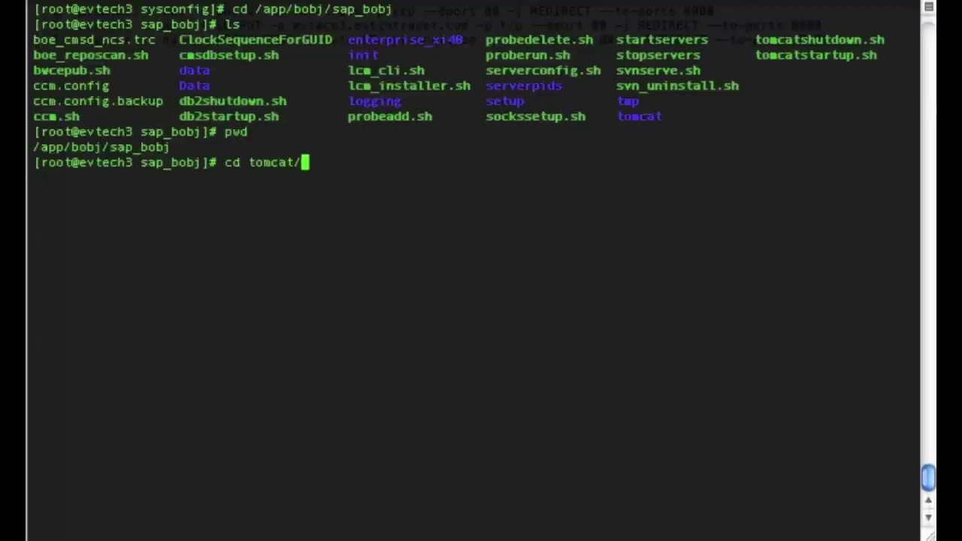
type("conf")
key("Return")
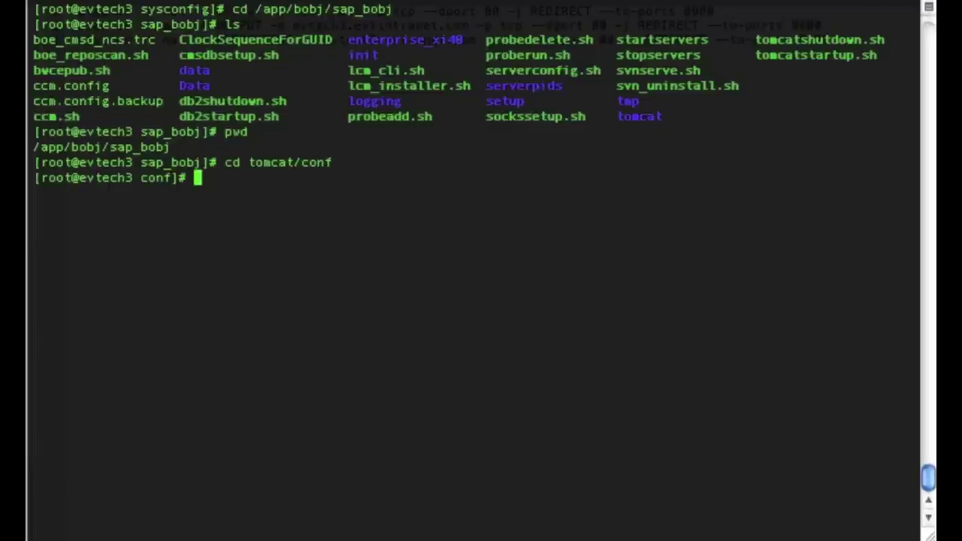
- Back up server.xml as server.xml.orig.2011-05-12 with cp -p, then enter vi server.xml
type("vi server.xml")
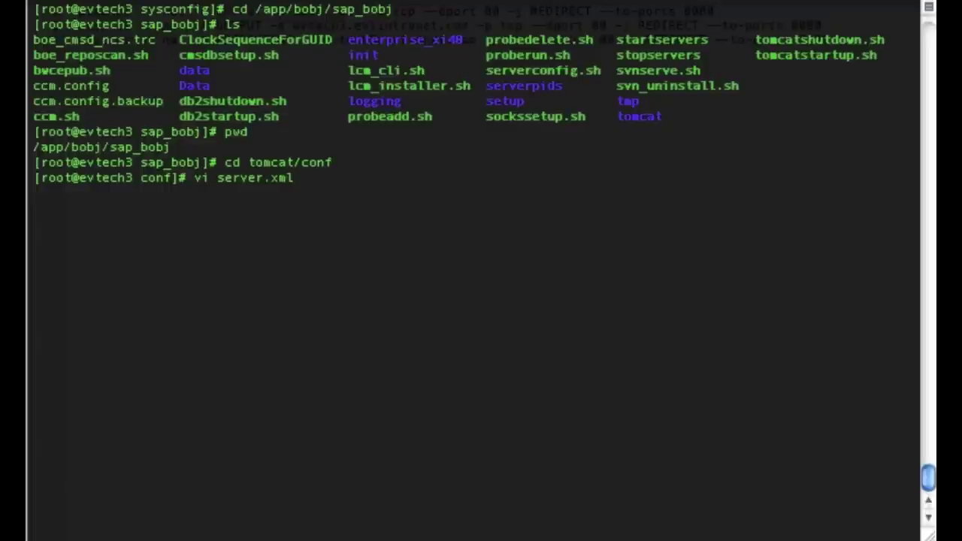
key("BackSpace")
key("BackSpace")
key("BackSpace")
key("BackSpace")
key("BackSpace")
key("BackSpace")
key("BackSpace")
key("BackSpace")
key("BackSpace")
key("BackSpace")
key("BackSpace")
key("BackSpace")
key("BackSpace")
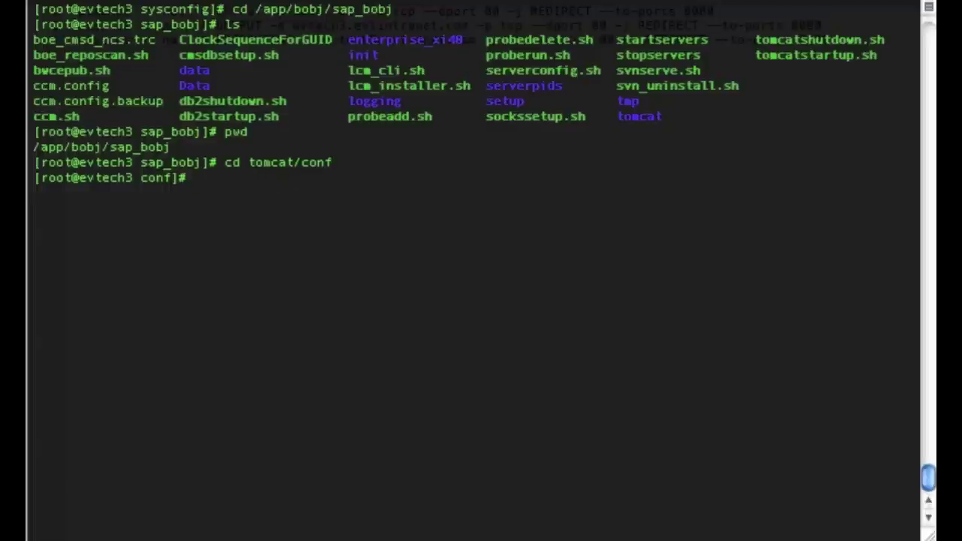
type("cp -p server.xml")
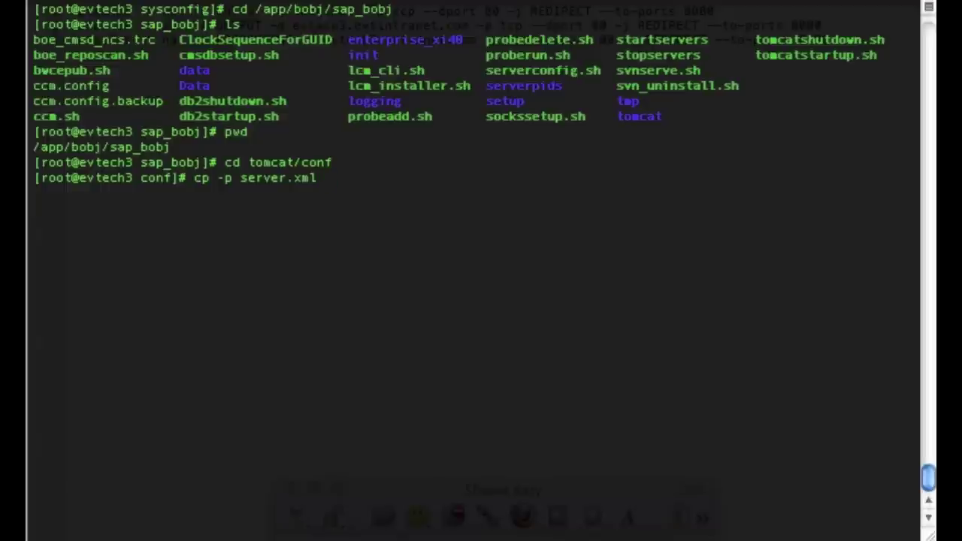
type("server.xml")
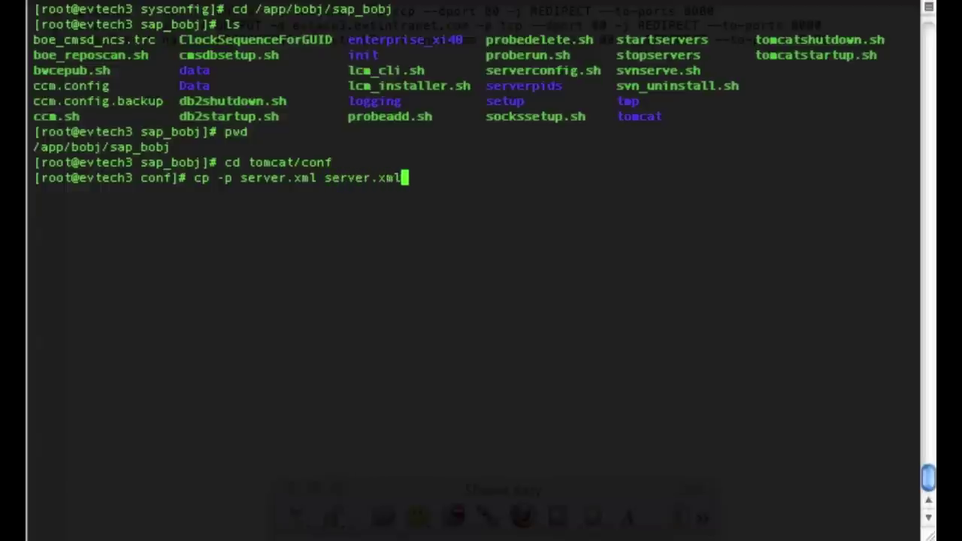
type(".orig.2011-05-12")
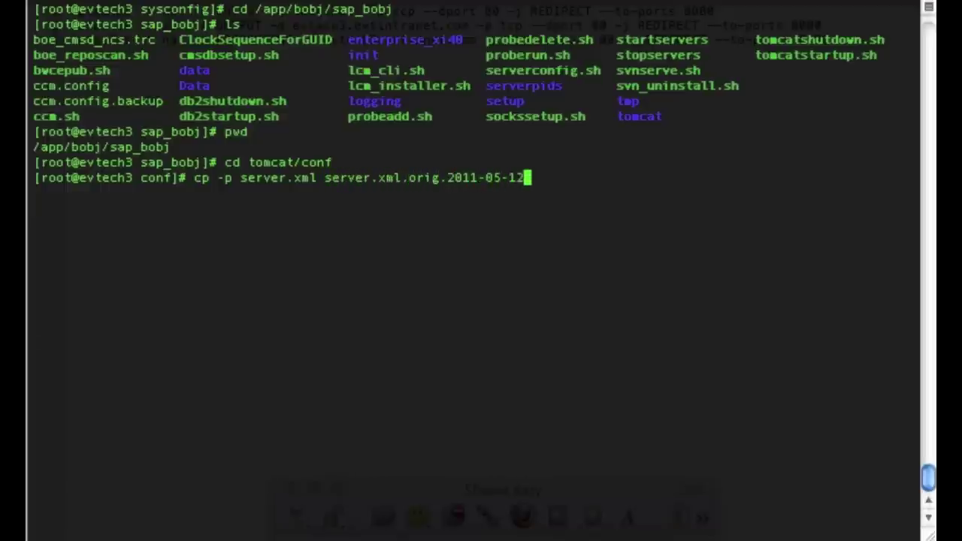
key("Return")
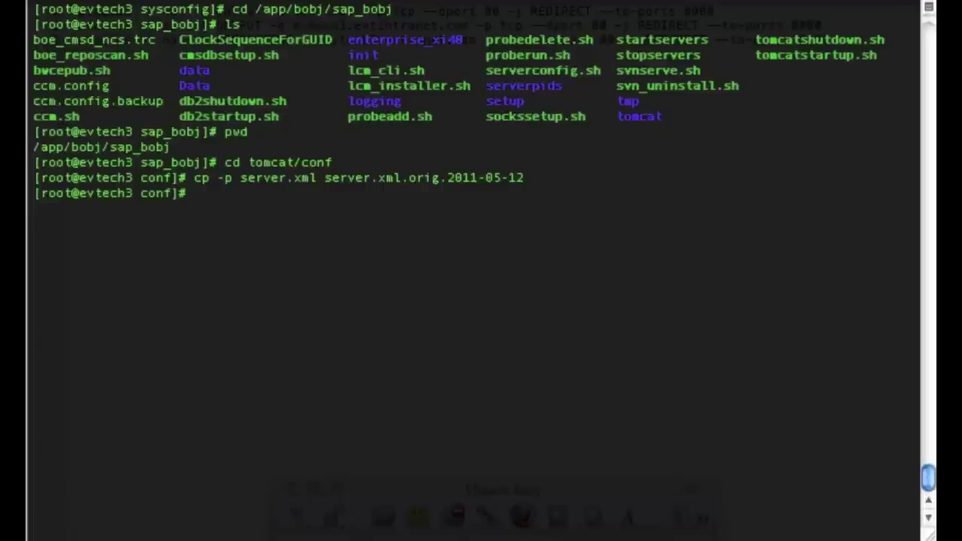
type("vi server.xml")
- Open server.xml in vi and search for 80 to reach the HTTP connector line
key("Return")
type("/80")
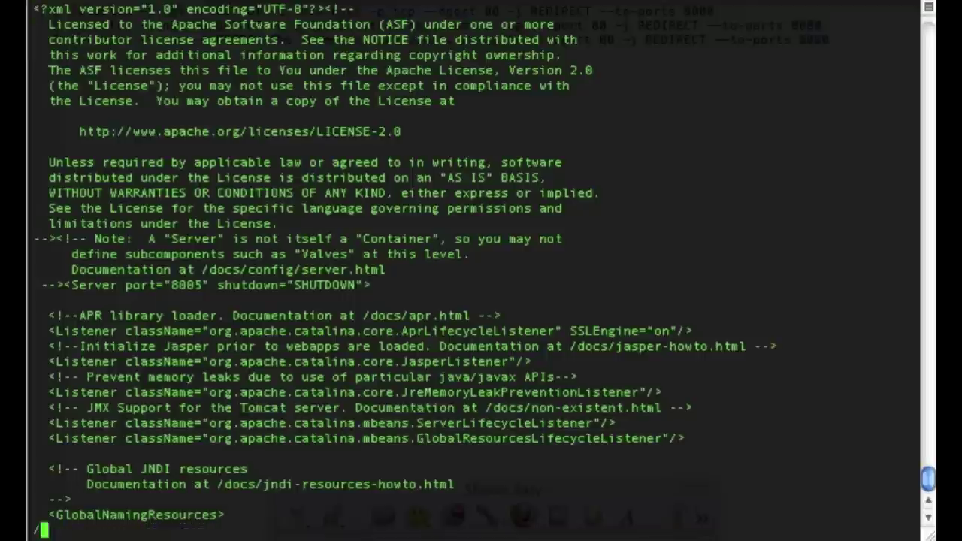
key("Return")
key("n")
key("Return")
key("Return")
- Keep the connector port at 8080, then save and quit vi with :wq
key("Right")
key("Right")
key("Right")
key("Right")
key("Right")
key("Right")
key("Right")
key("Right")
key("Right")
key("Right")
key("Right")
key("Right")
key("Right")
key("Right")
key("Right")
key("Right")
key("Right")
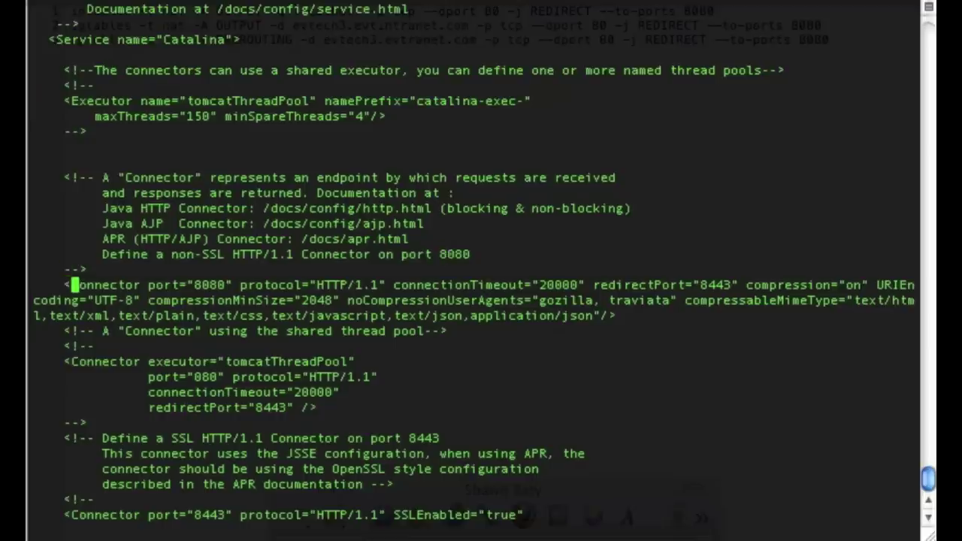
key("Right")
key("Right")
key("Right")
key("Right")
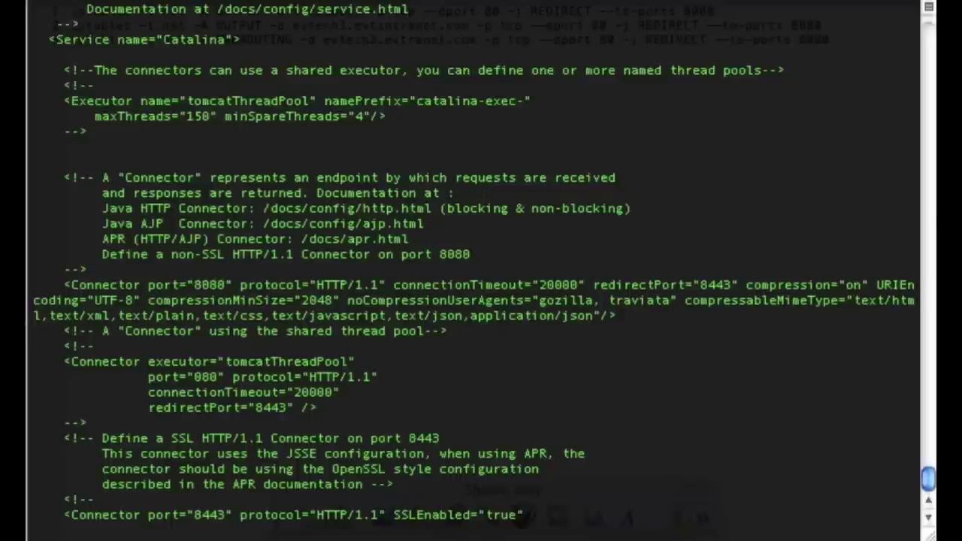
key("Left")
key("x")
key("x")
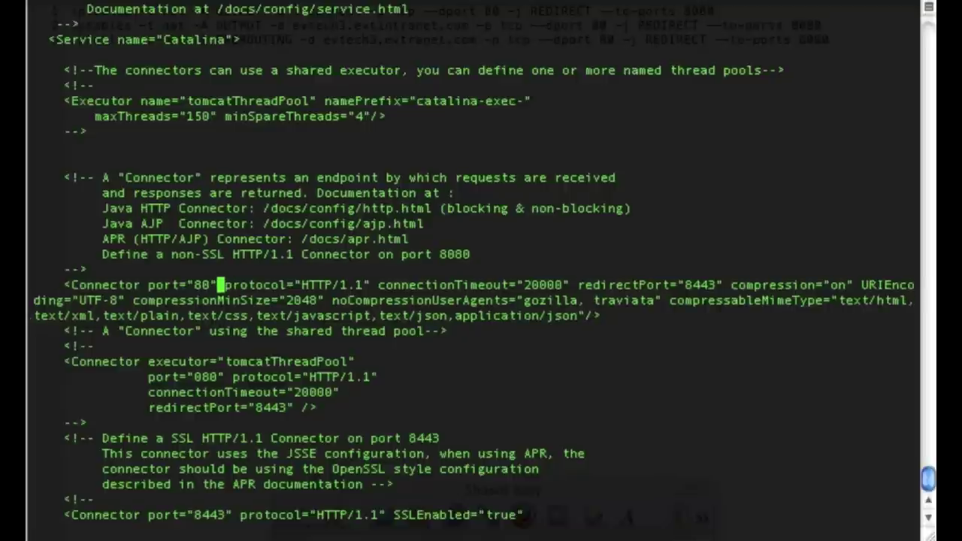
key("Left")
type("i80")
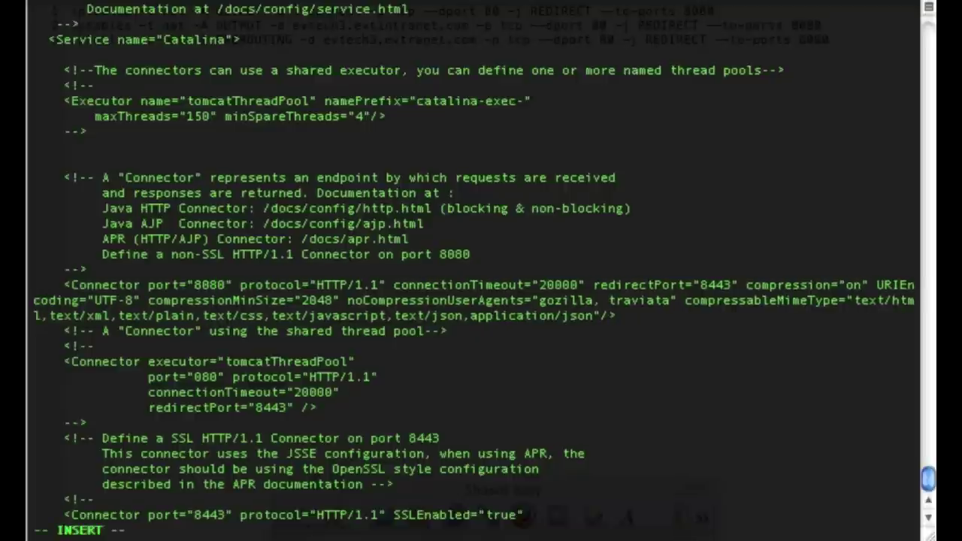
key("Escape")
type(":wq")
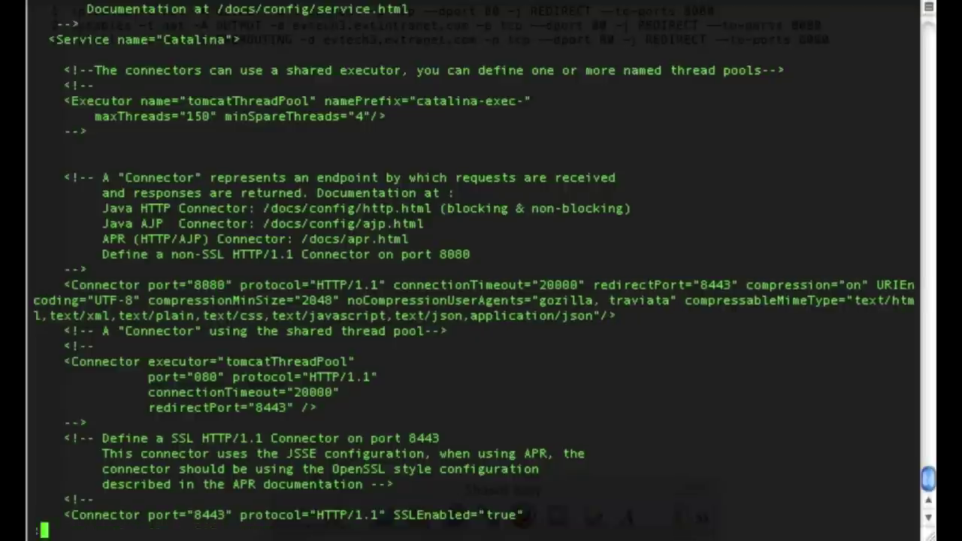
key("Return")
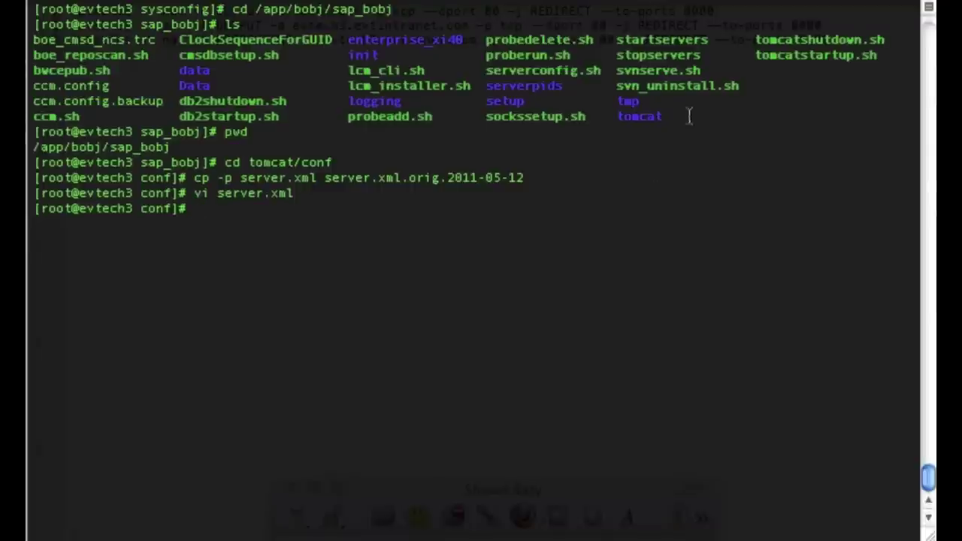
key("super+Tab")
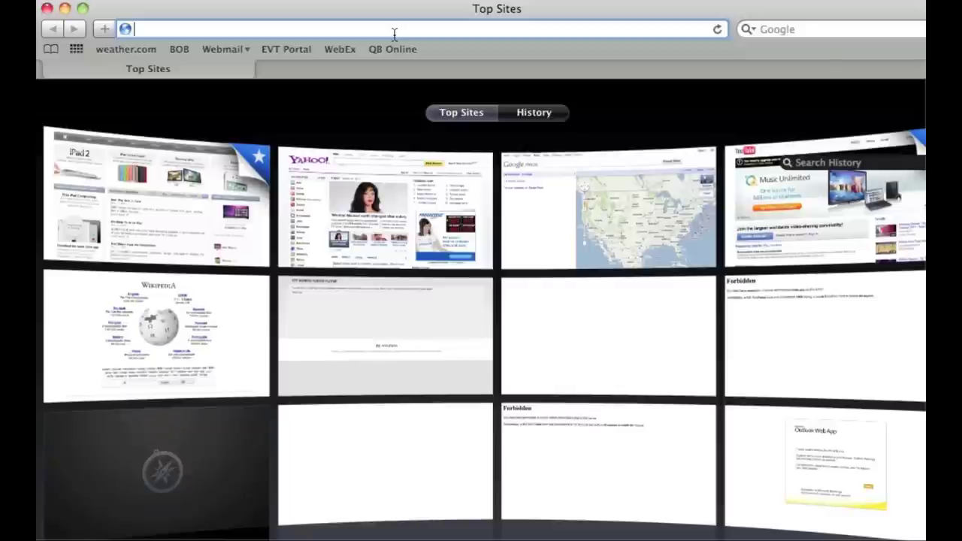
type("http://evtech3")
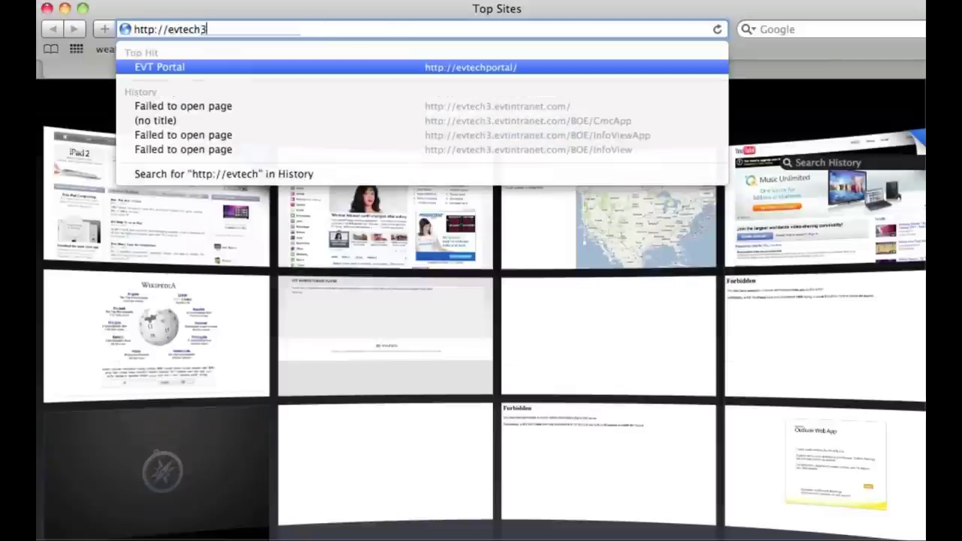
type(".ev")
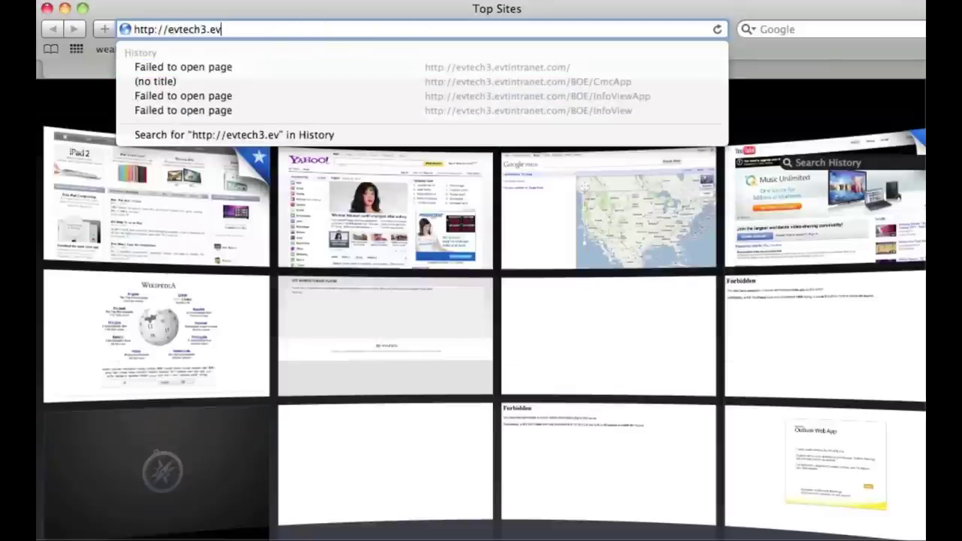
type("tintranet.com")
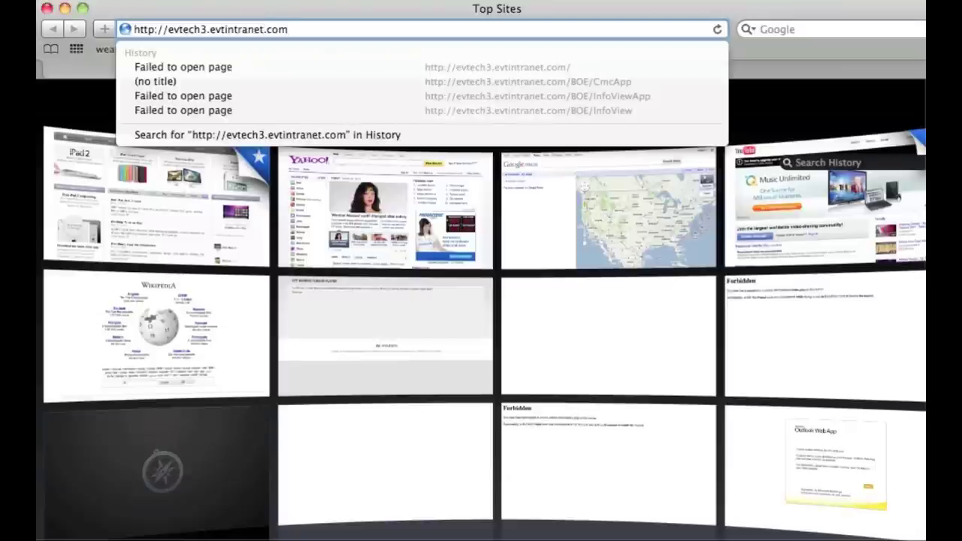
type("/BOE")
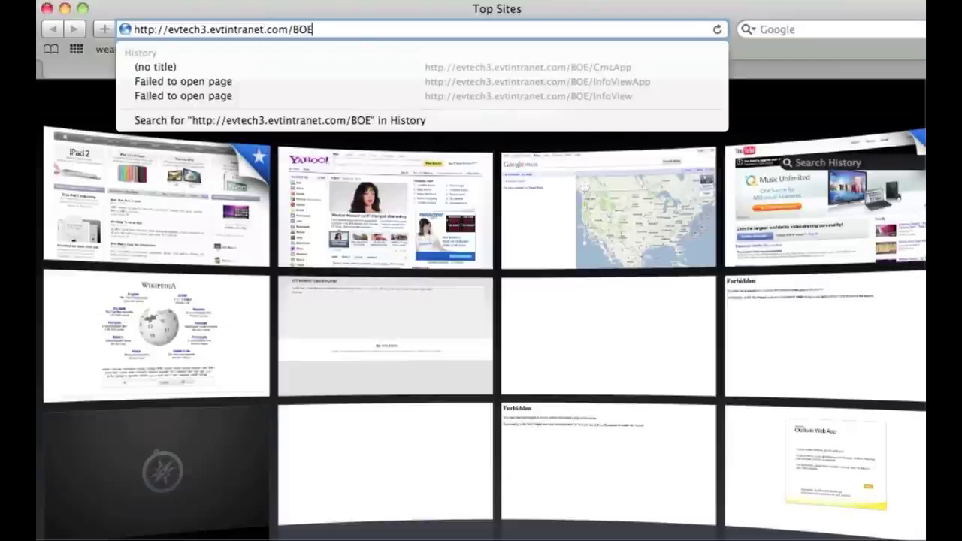
type("/InfoView")
key("Return")
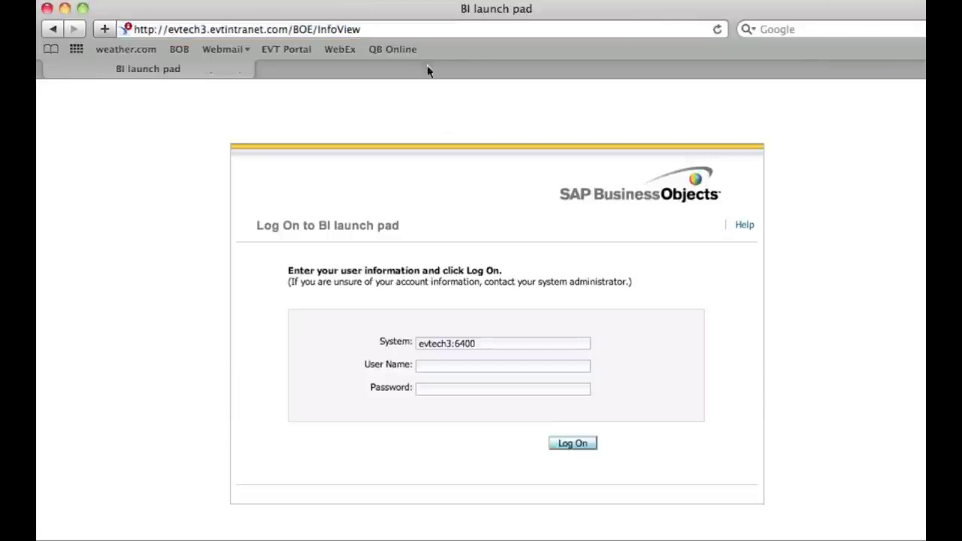
left_click(421, 366)
type("administrator")
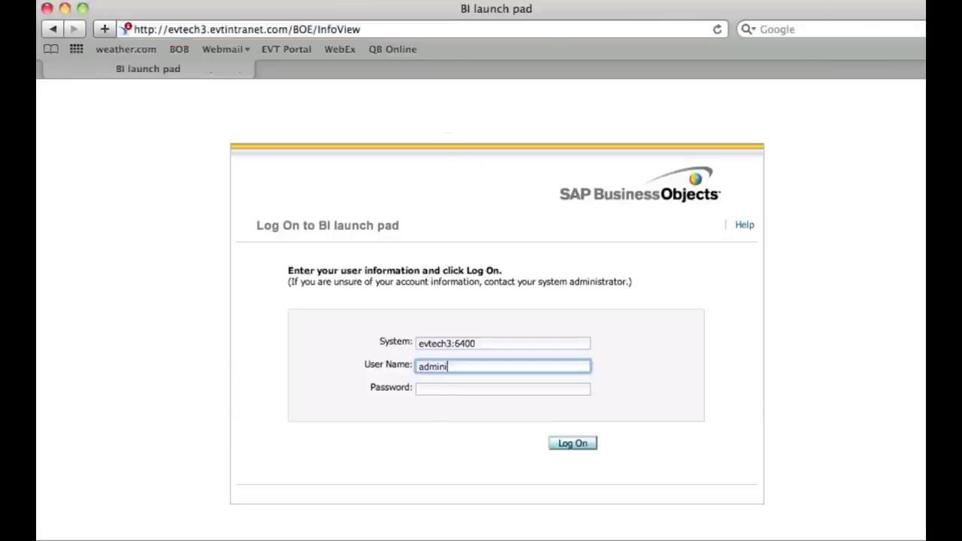
key("Tab")
type("•••••••••")
key("Return")
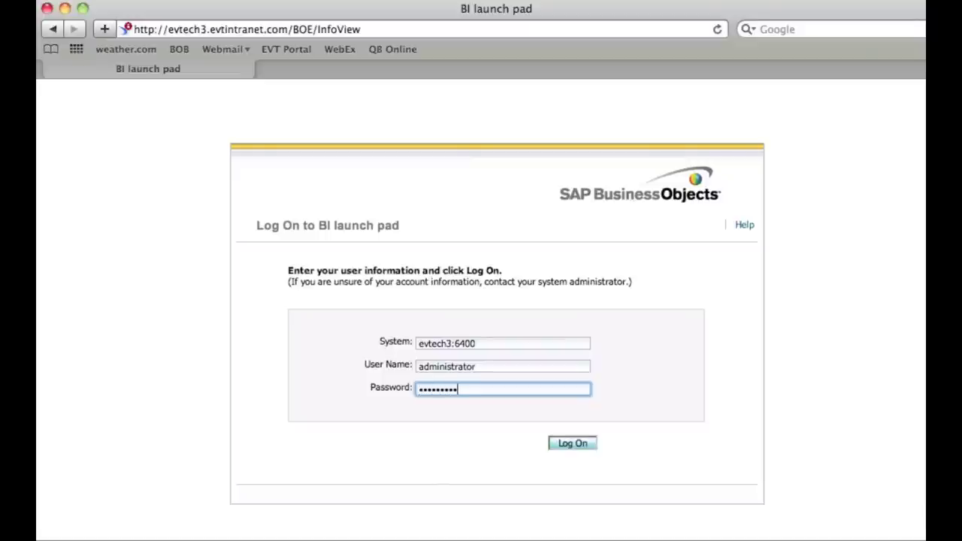